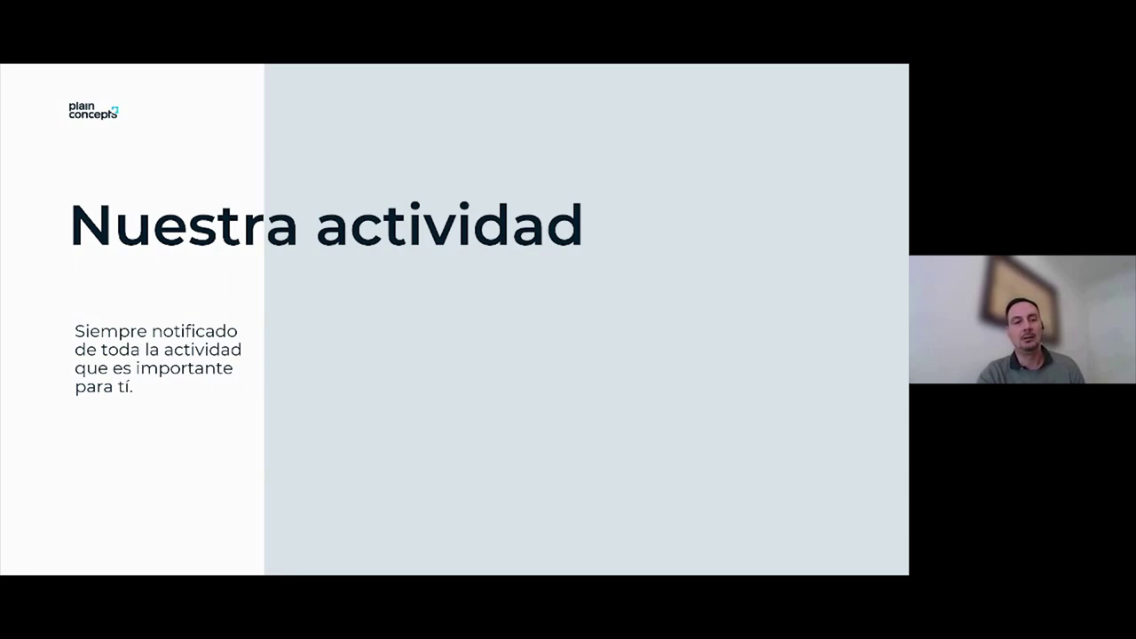
key("alt+Tab")
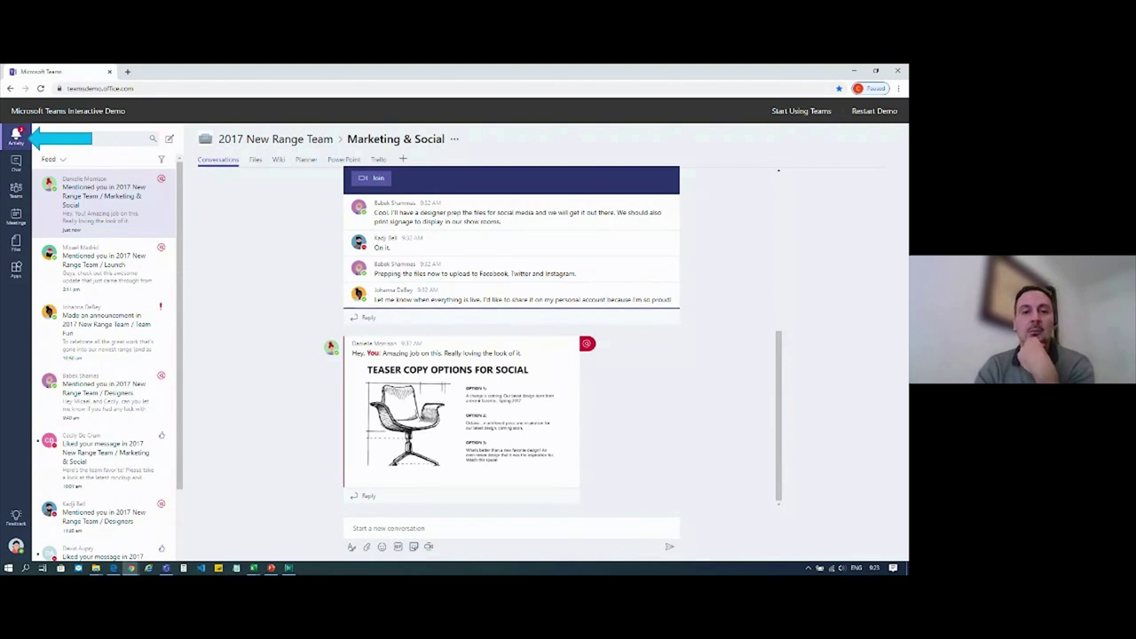
key("alt+Tab")
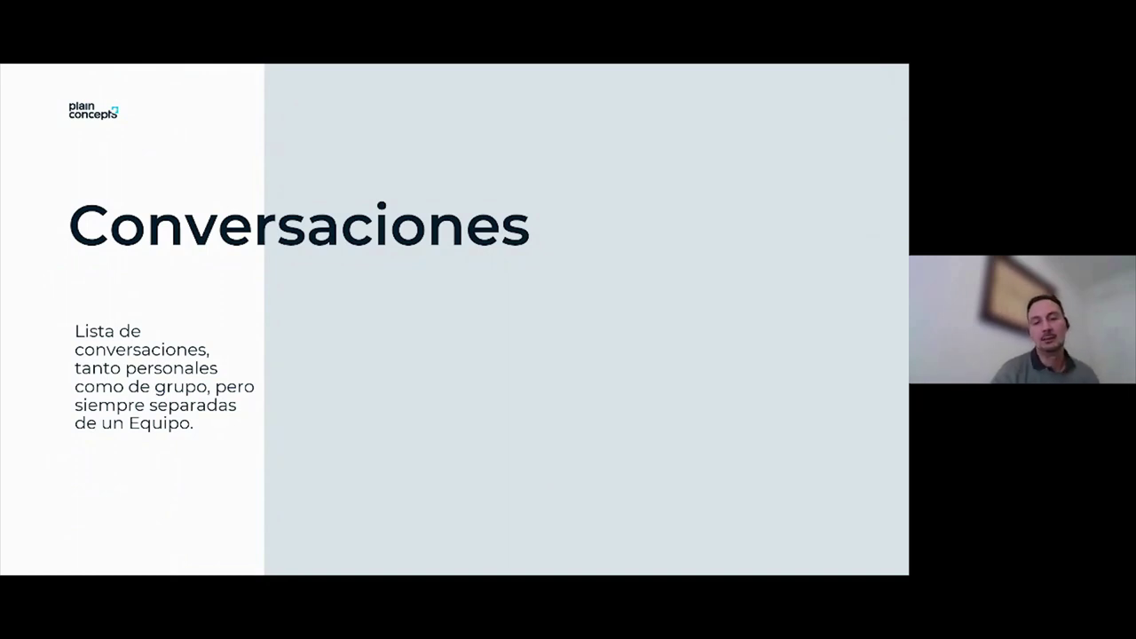
key("Right")
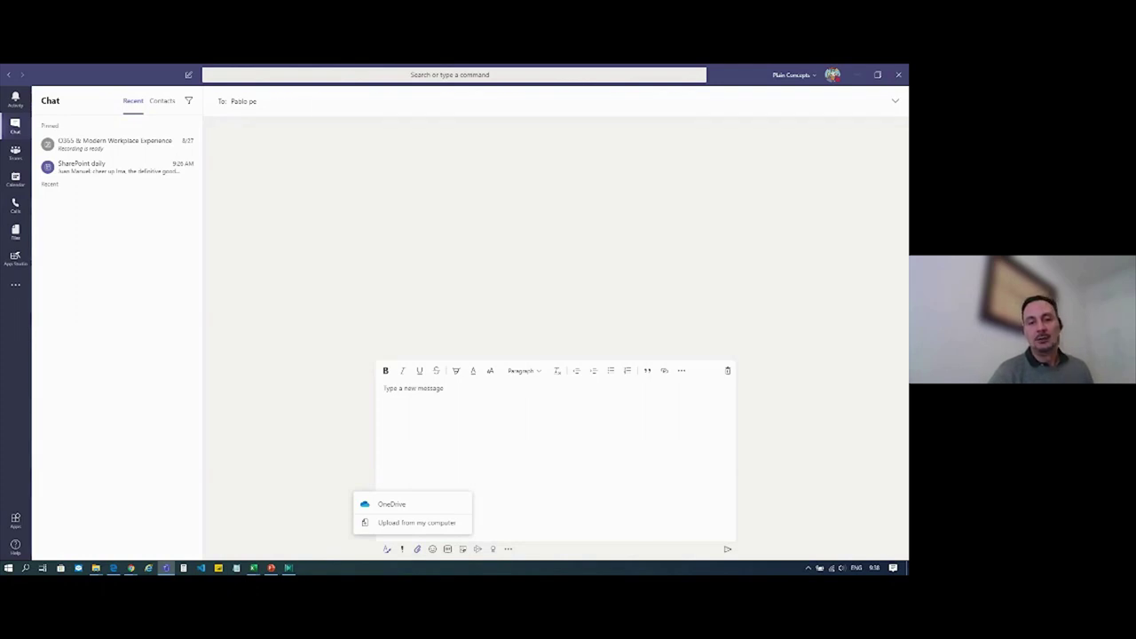
- Browse the emoji, GIF and sticker pickers for a new chat message, and view the further options of the sent message
left_click(432, 548)
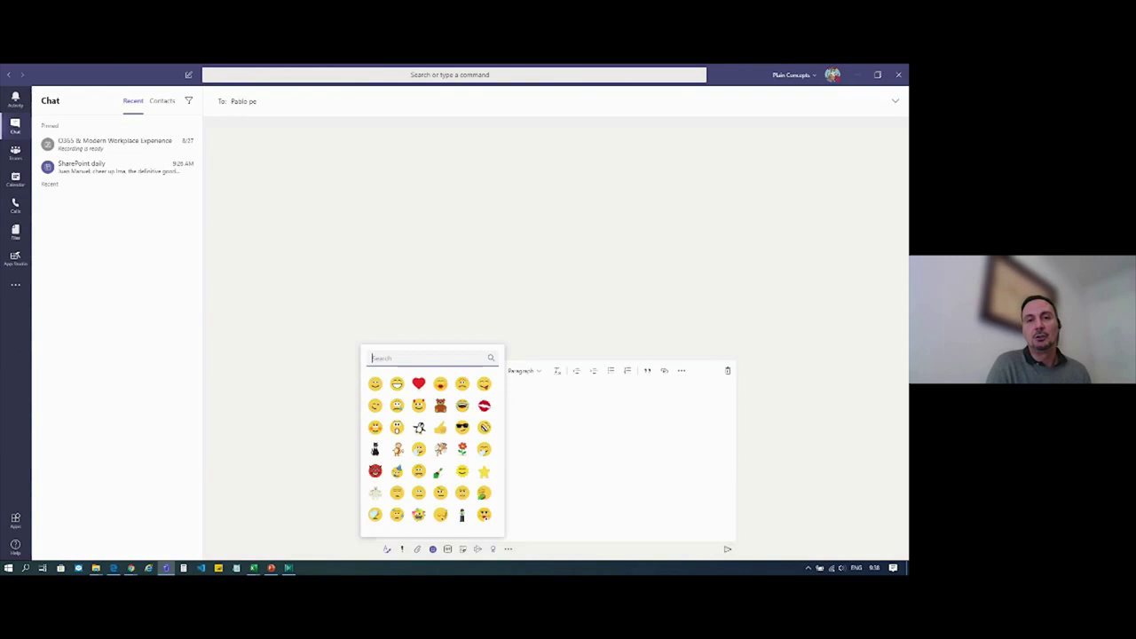
left_click(447, 548)
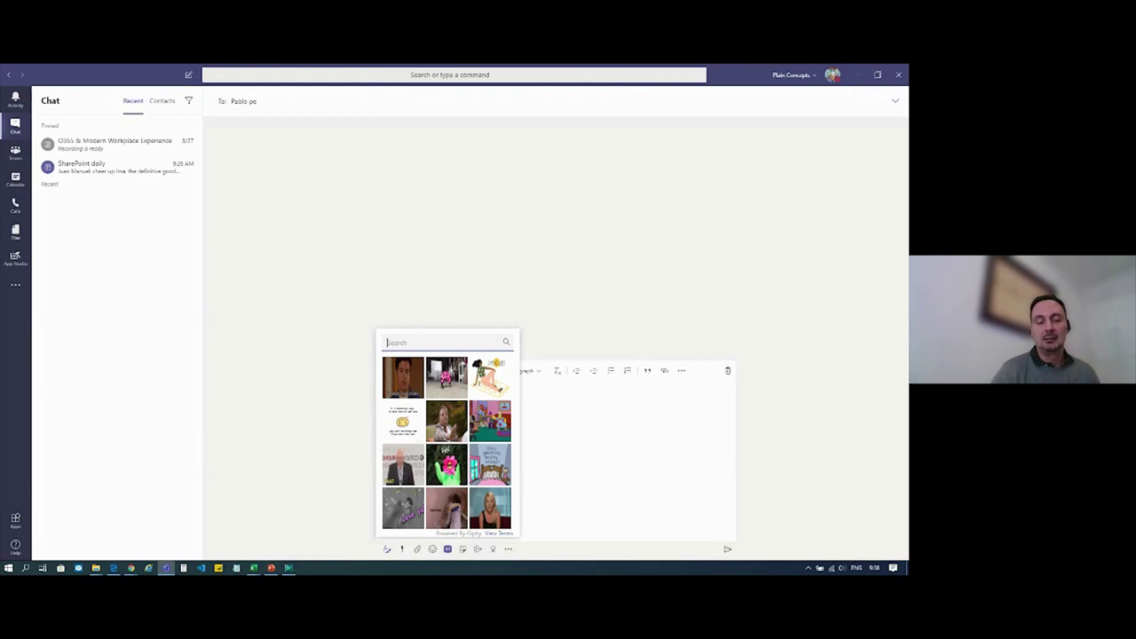
left_click(462, 549)
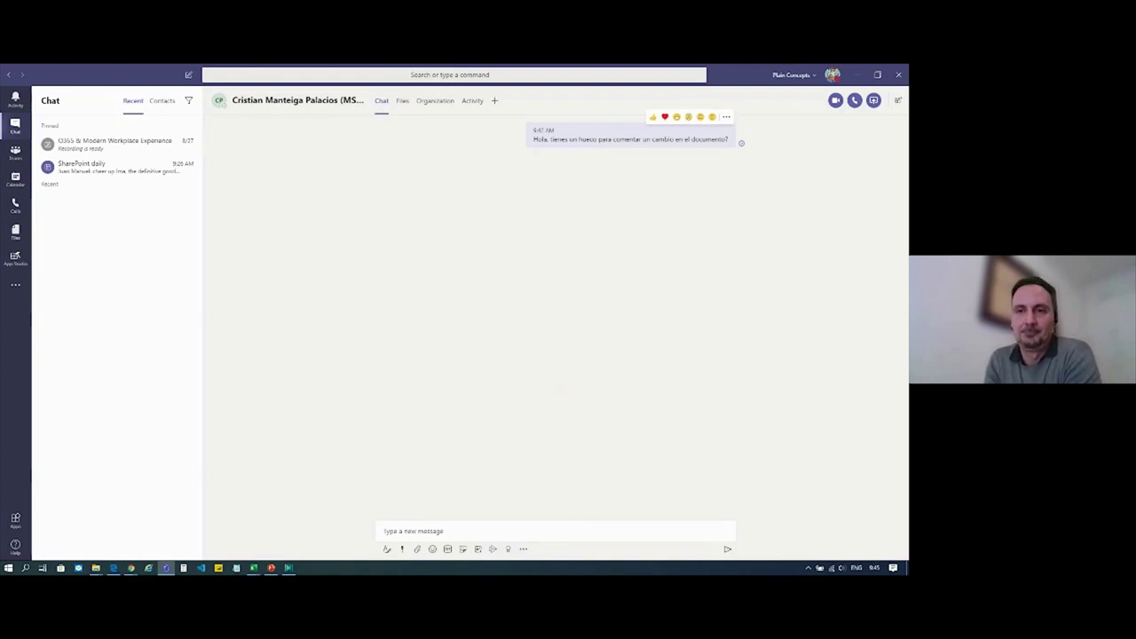
left_click(726, 117)
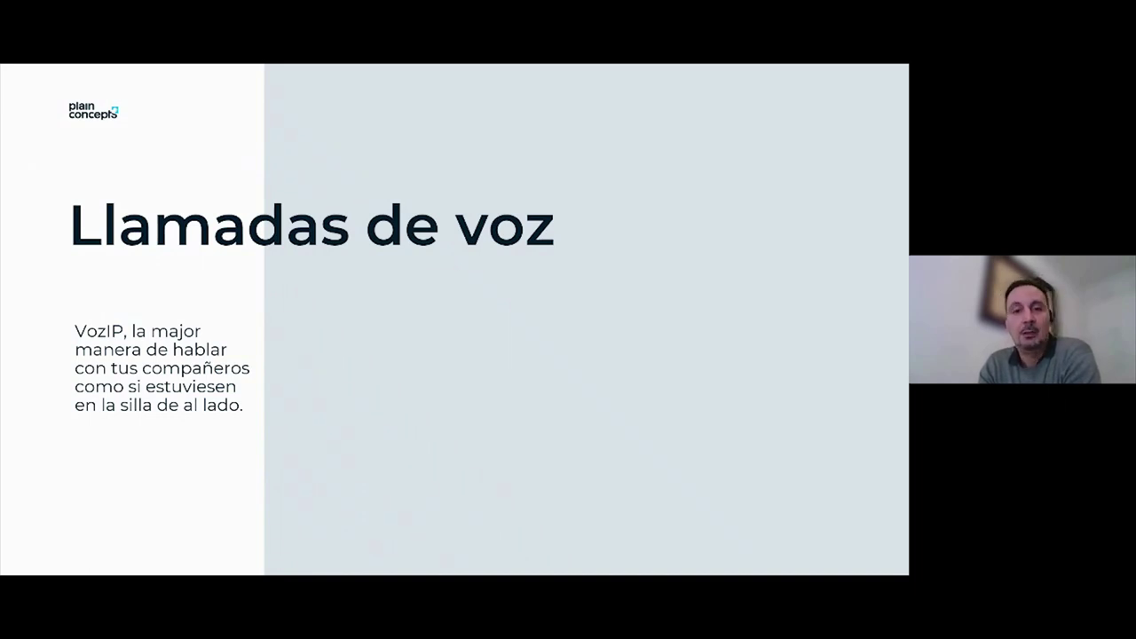
- Switch to Teams, place a voice call to the Social Media and Communication colleague found by first name, and end the call
key("alt+Tab")
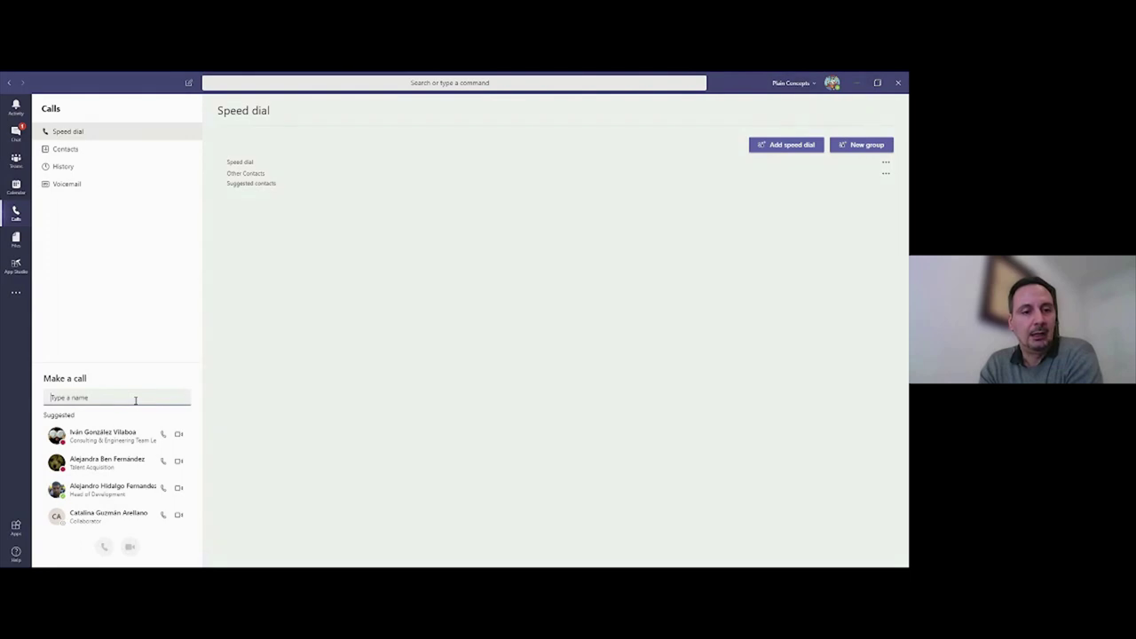
type("eva")
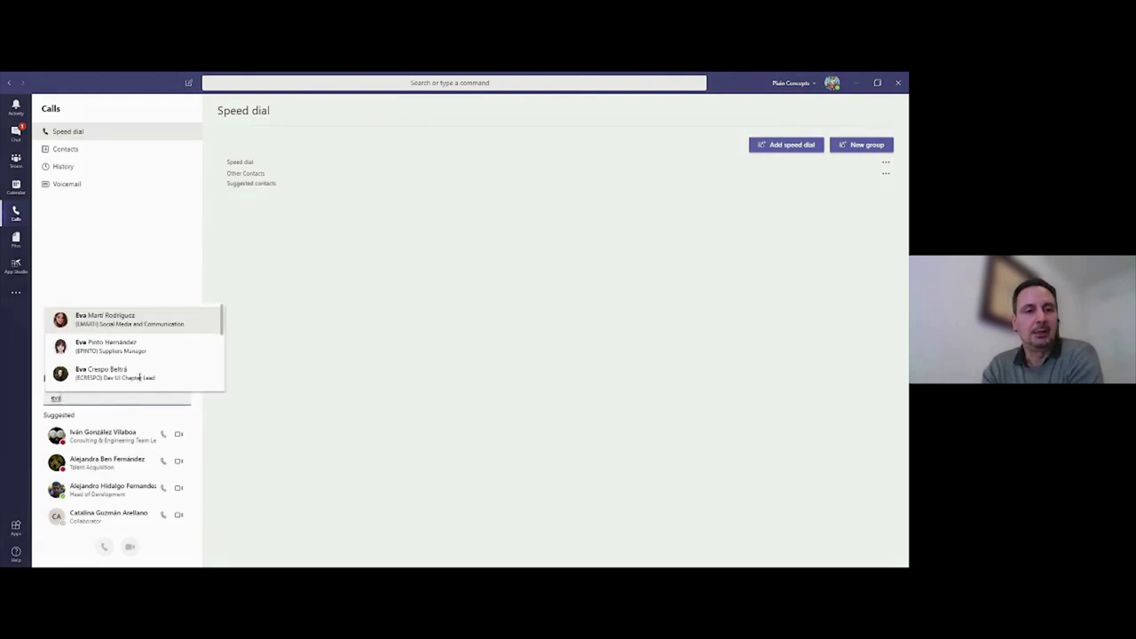
left_click(124, 317)
left_click(104, 547)
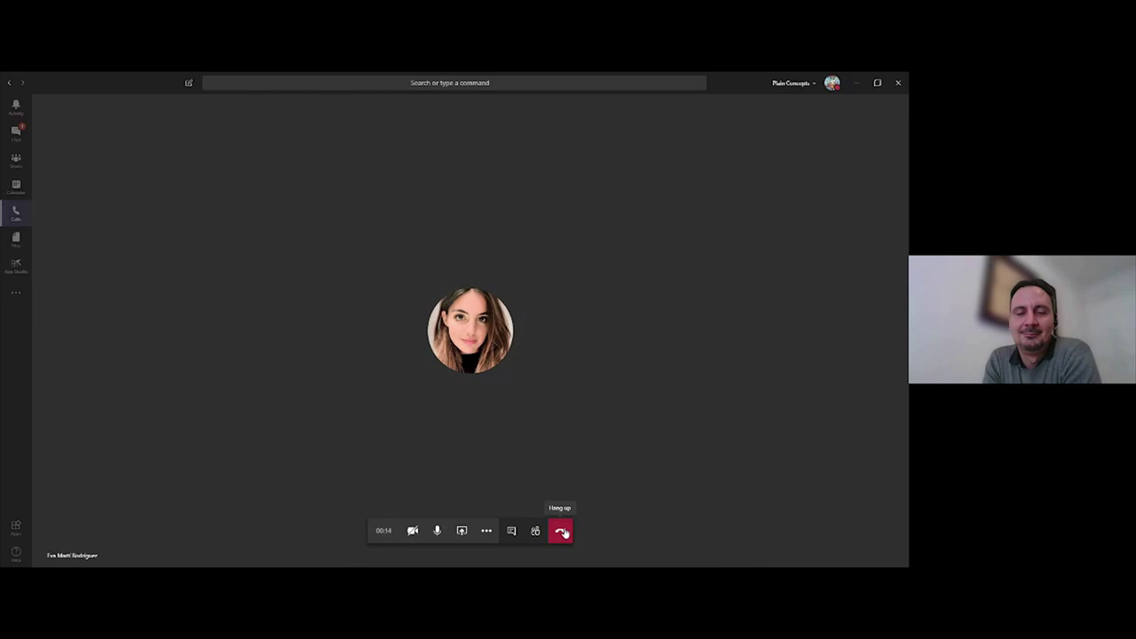
left_click(562, 532)
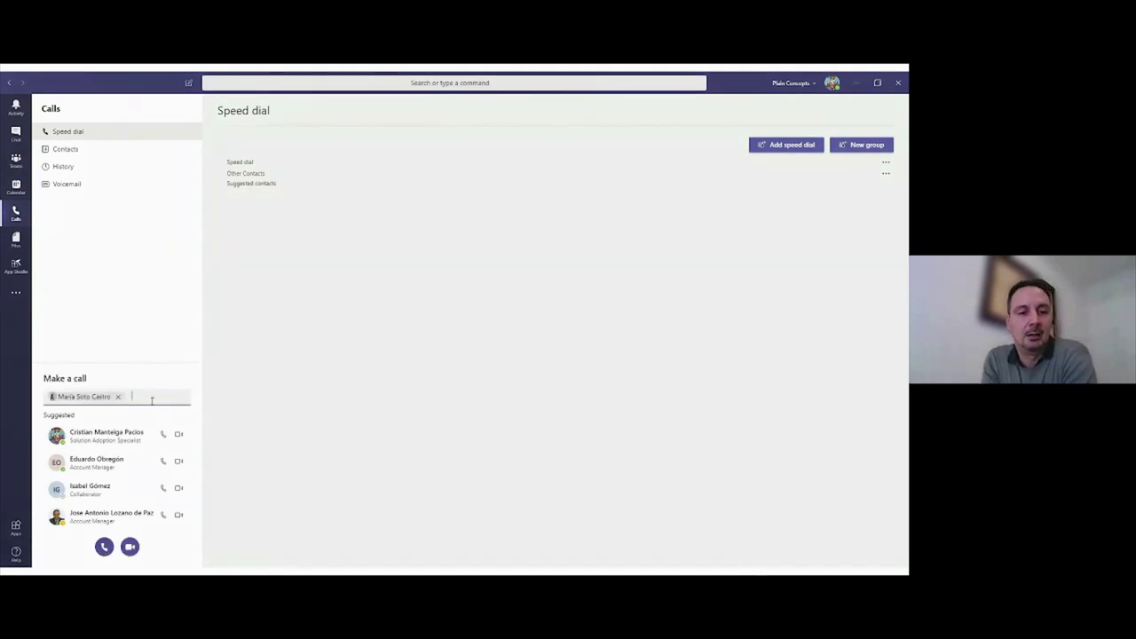
- Start a video call with the contact already entered, blur the own background during the call, and hang up
left_click(130, 547)
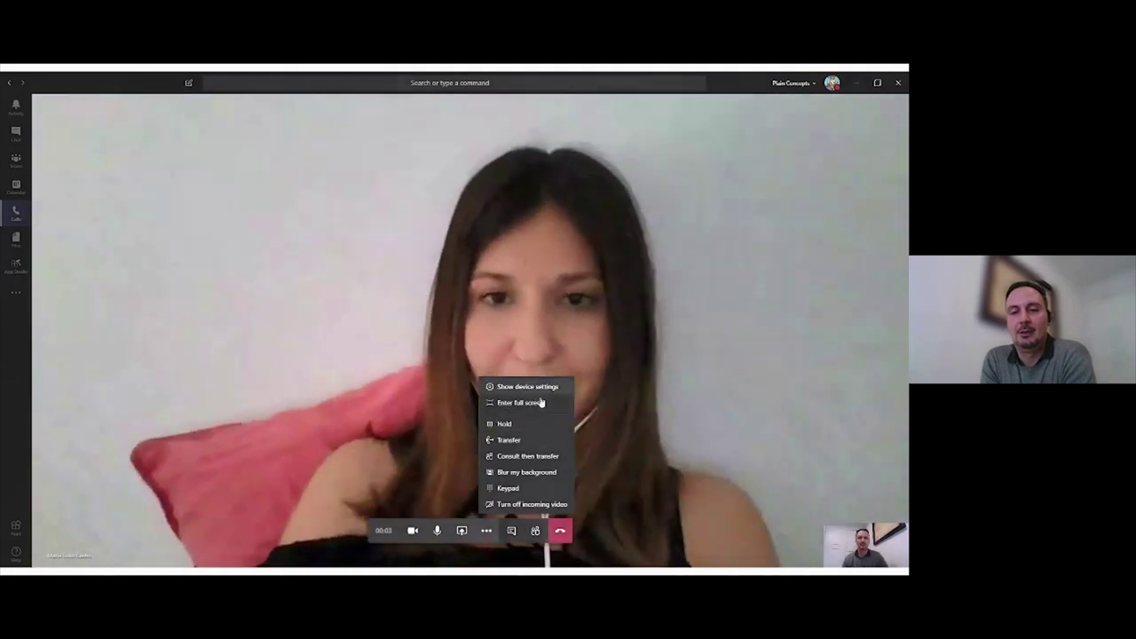
left_click(546, 471)
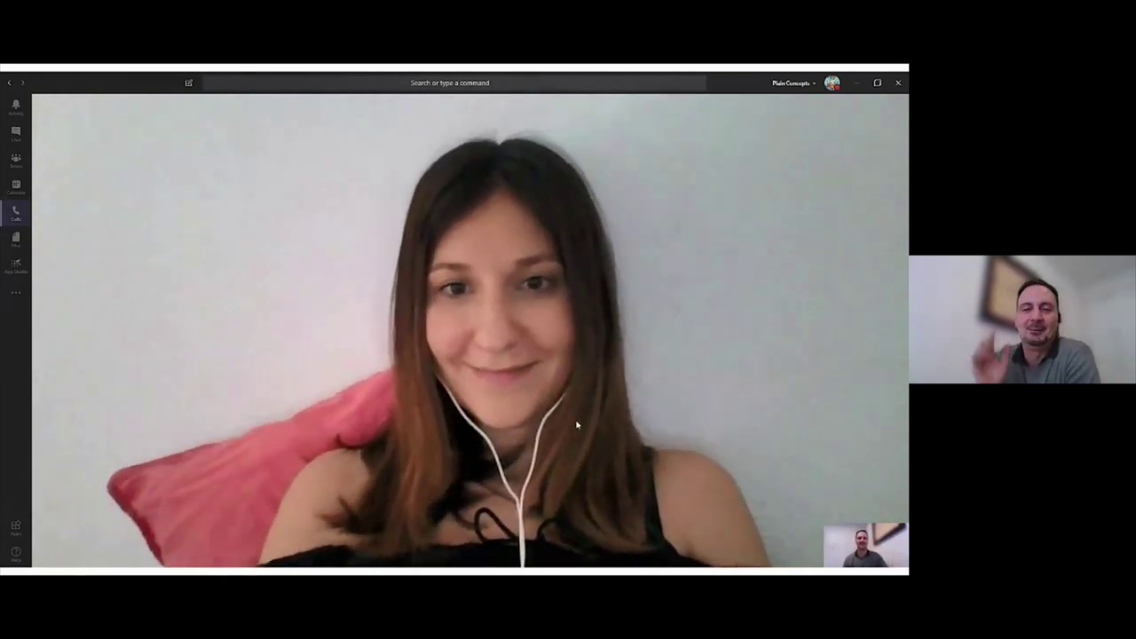
mouse_move(542, 425)
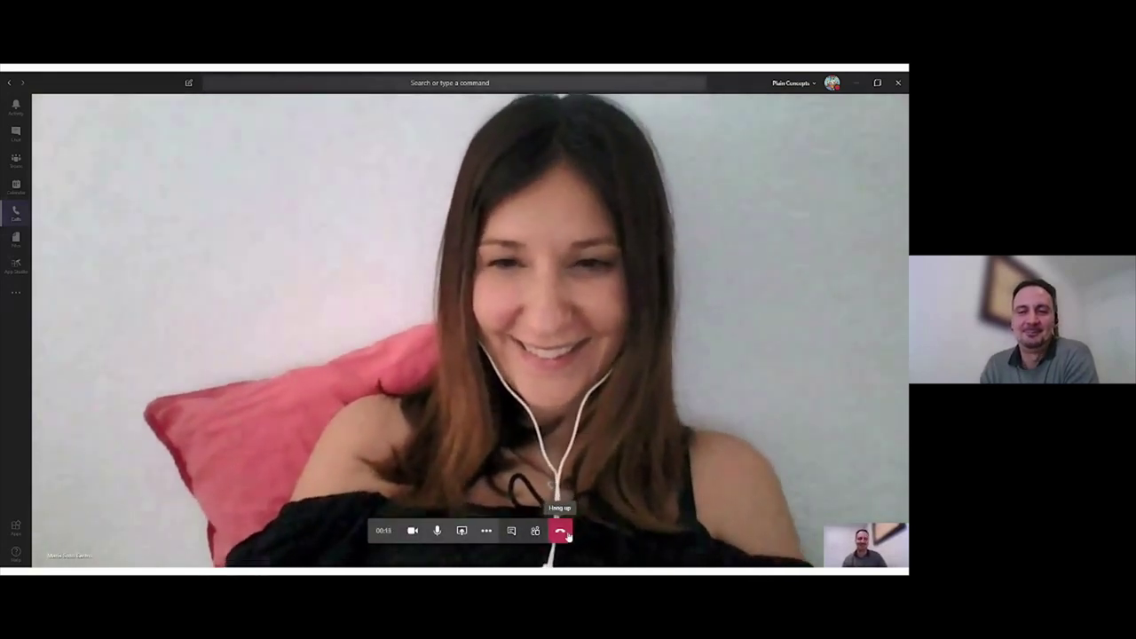
left_click(568, 533)
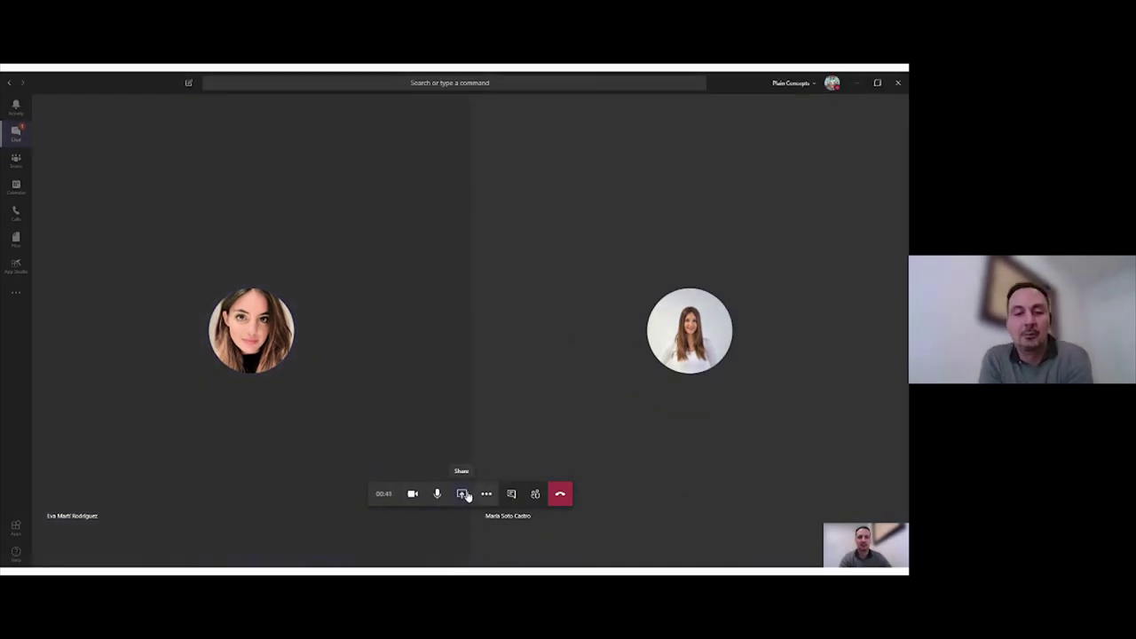
- Present the Plain_Concepts_template PowerPoint in the group meeting, and briefly show the participant list and the meeting chat
left_click(464, 495)
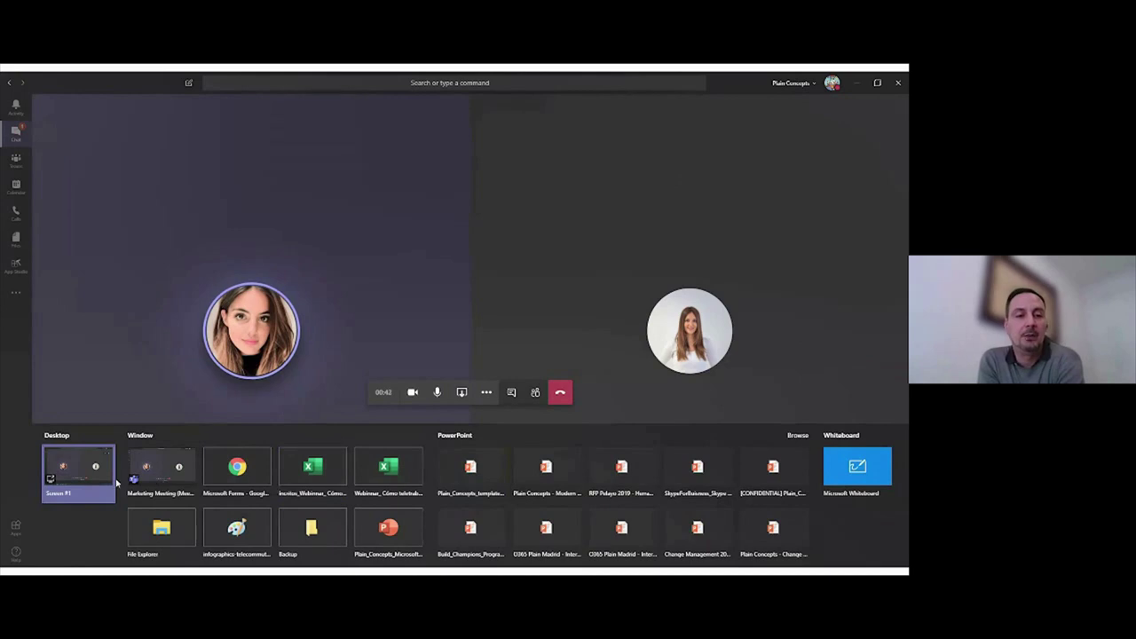
left_click(490, 463)
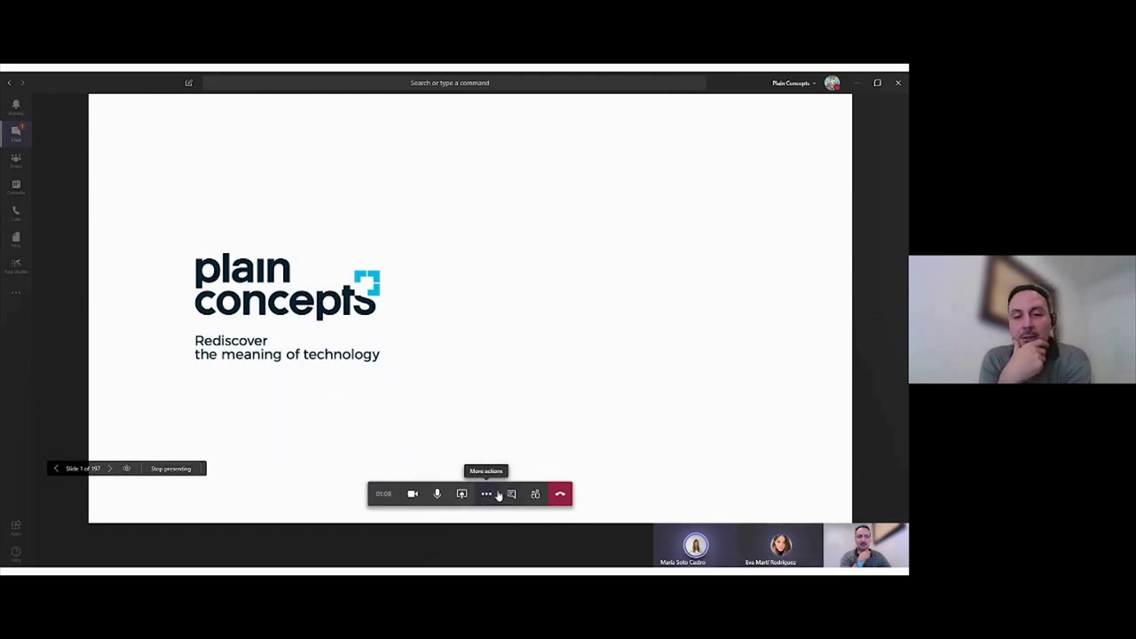
left_click(536, 494)
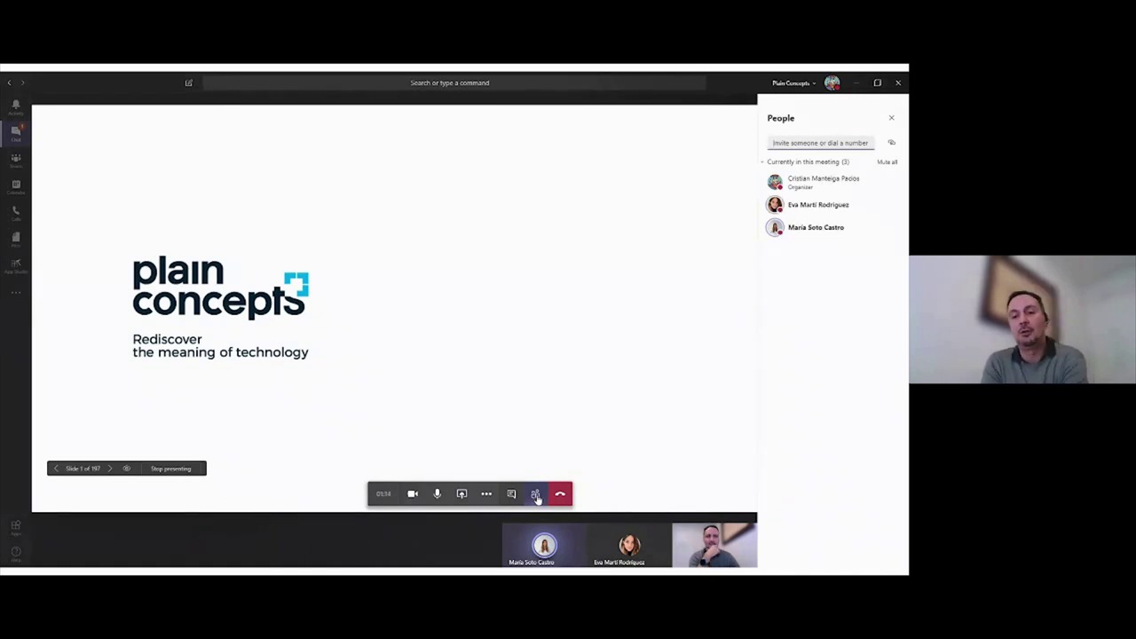
left_click(536, 496)
left_click(515, 495)
left_click(513, 495)
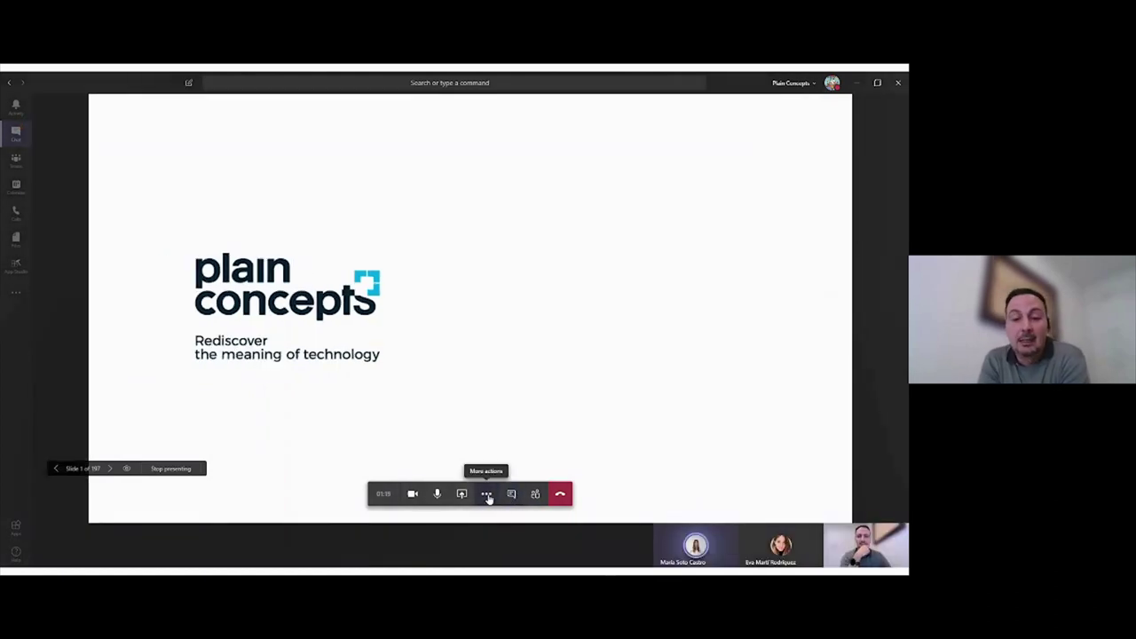
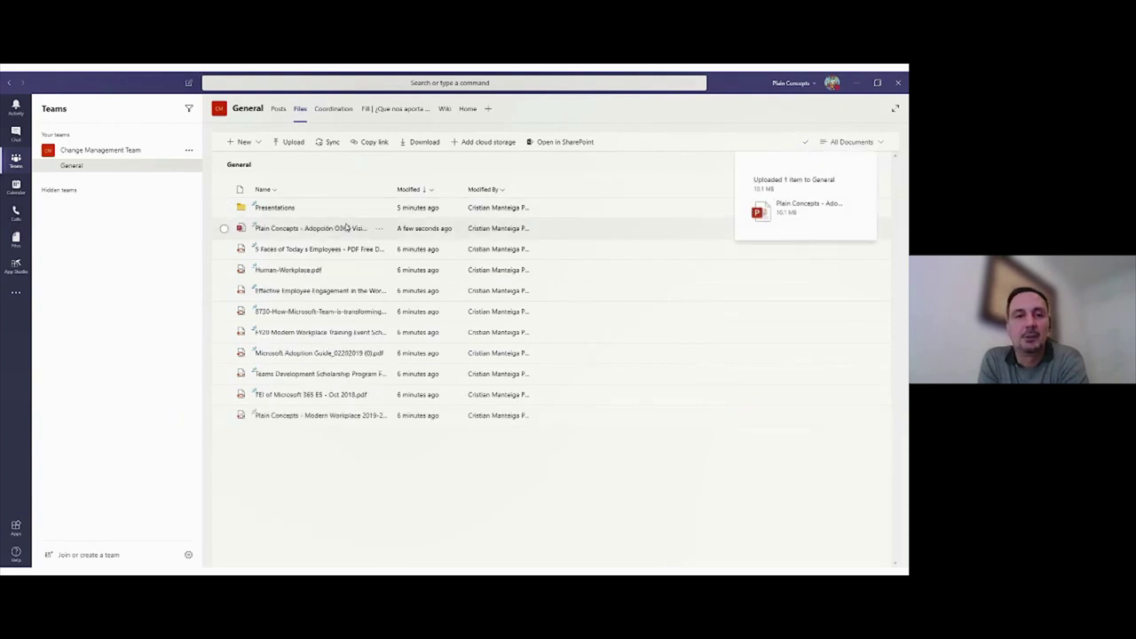
- Move the newly uploaded Plain Concepts - Adopción O365 presentation into the Presentations folder of the General channel
left_click(223, 228)
left_click(223, 229)
left_click(224, 229)
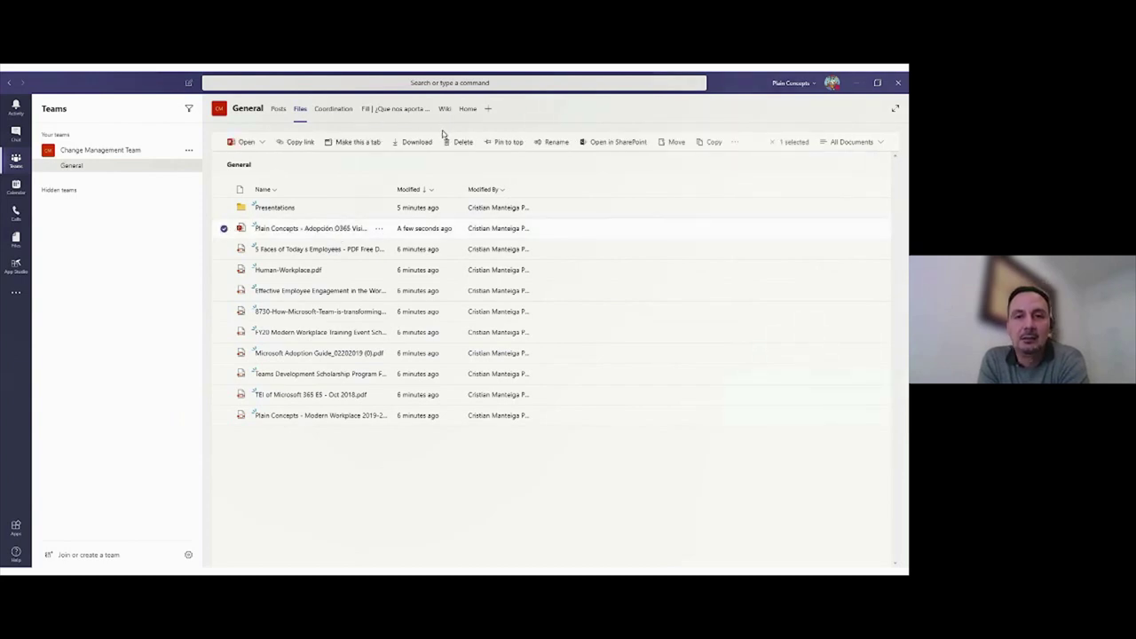
left_click(673, 143)
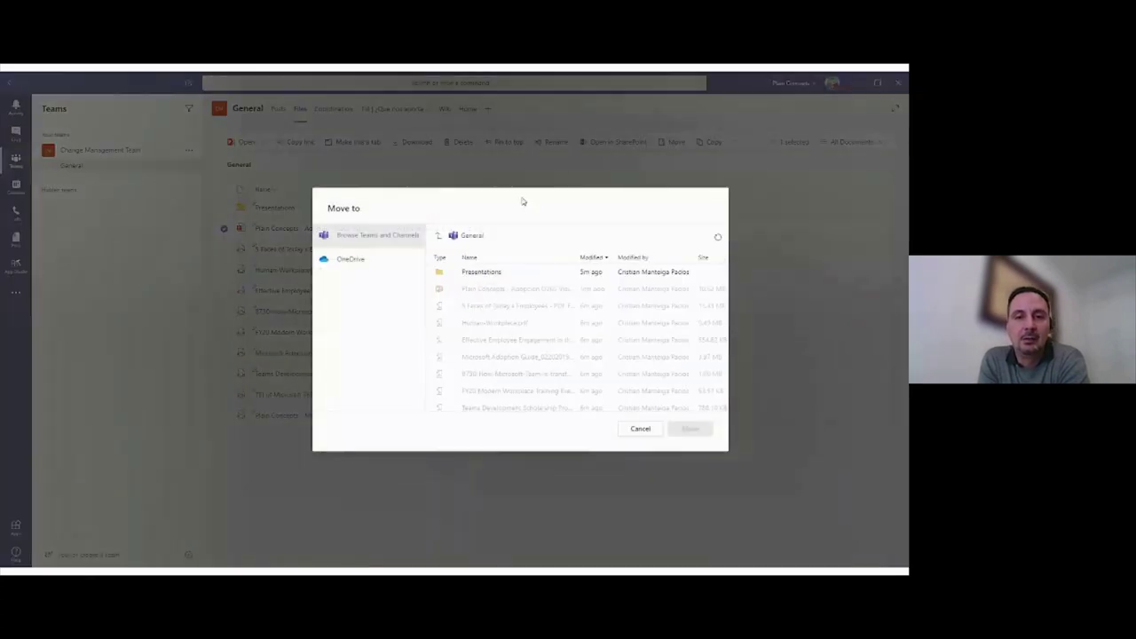
left_click(489, 273)
left_click(693, 430)
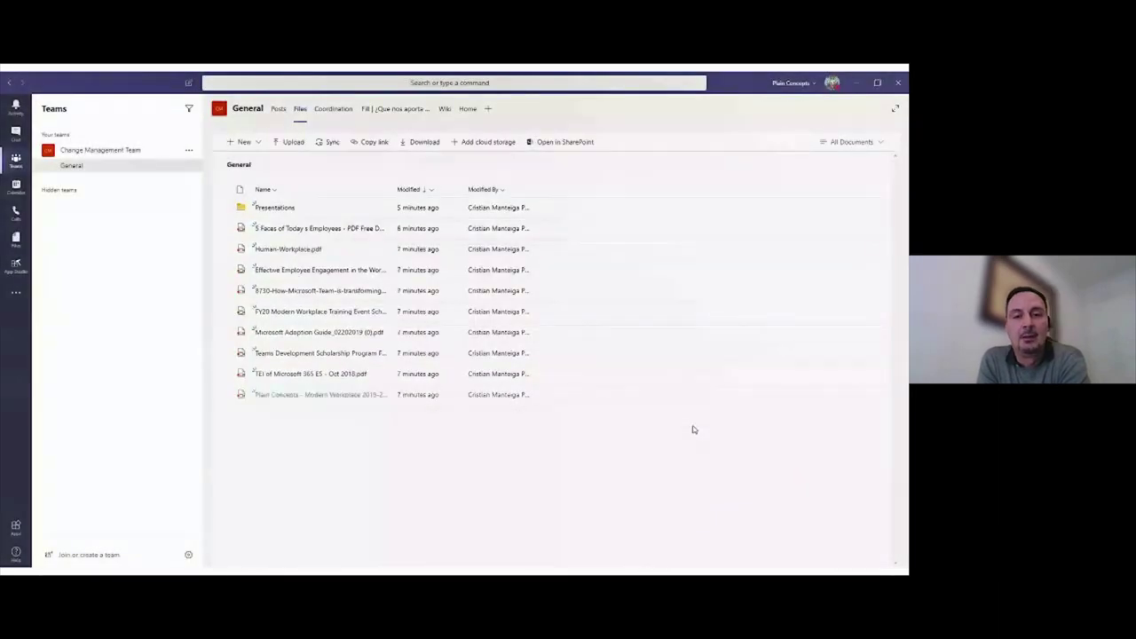
- Look inside the Presentations folder and review the actions available for the moved presentation, including the additional ones
left_click(291, 209)
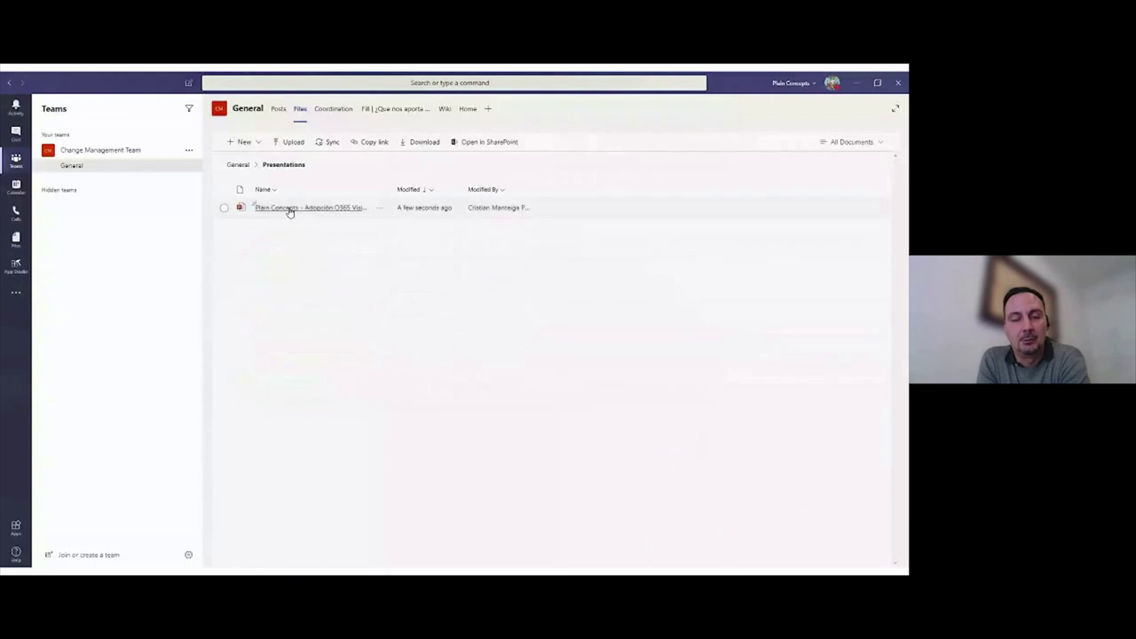
left_click(381, 210)
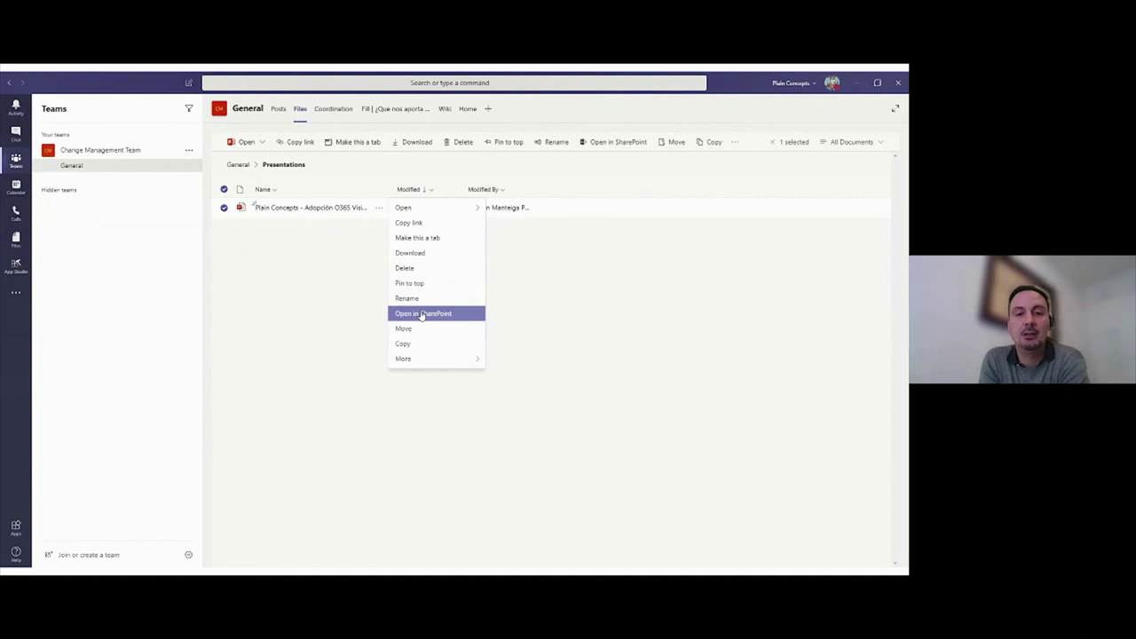
mouse_move(424, 368)
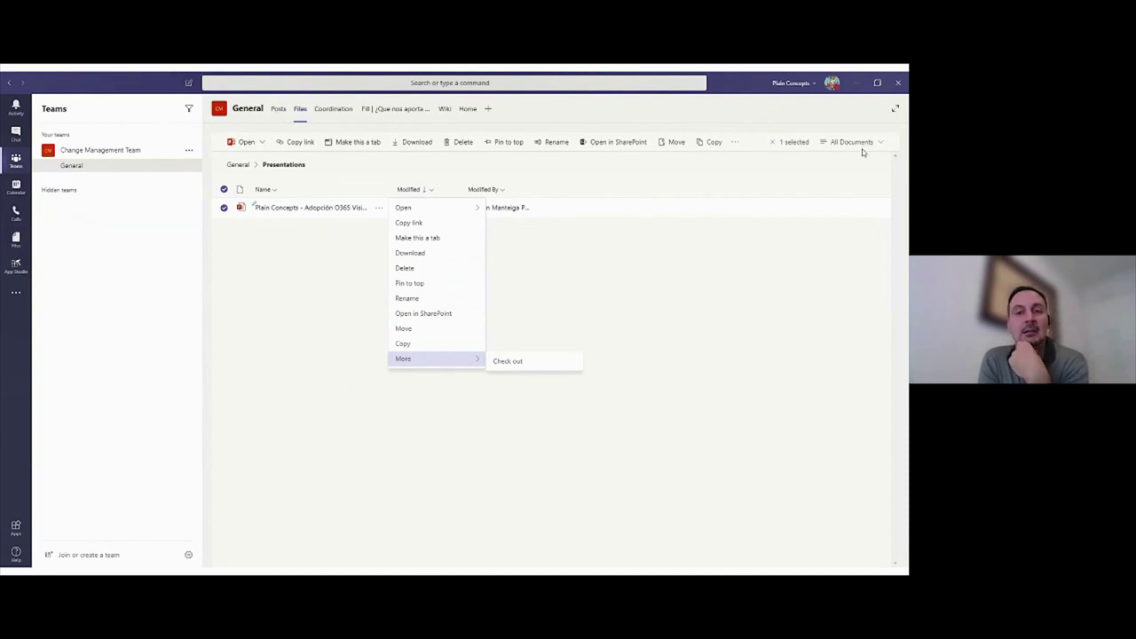
- Start a formatted new conversation in the General channel's posts with the subject "Nueva presentación"
left_click(268, 112)
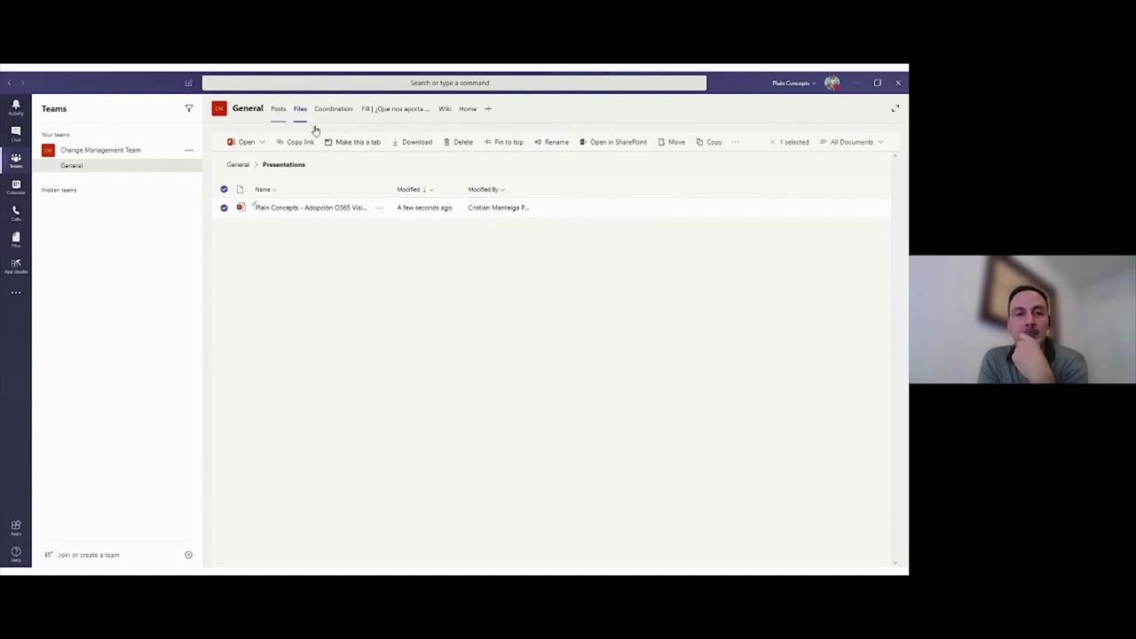
left_click(406, 538)
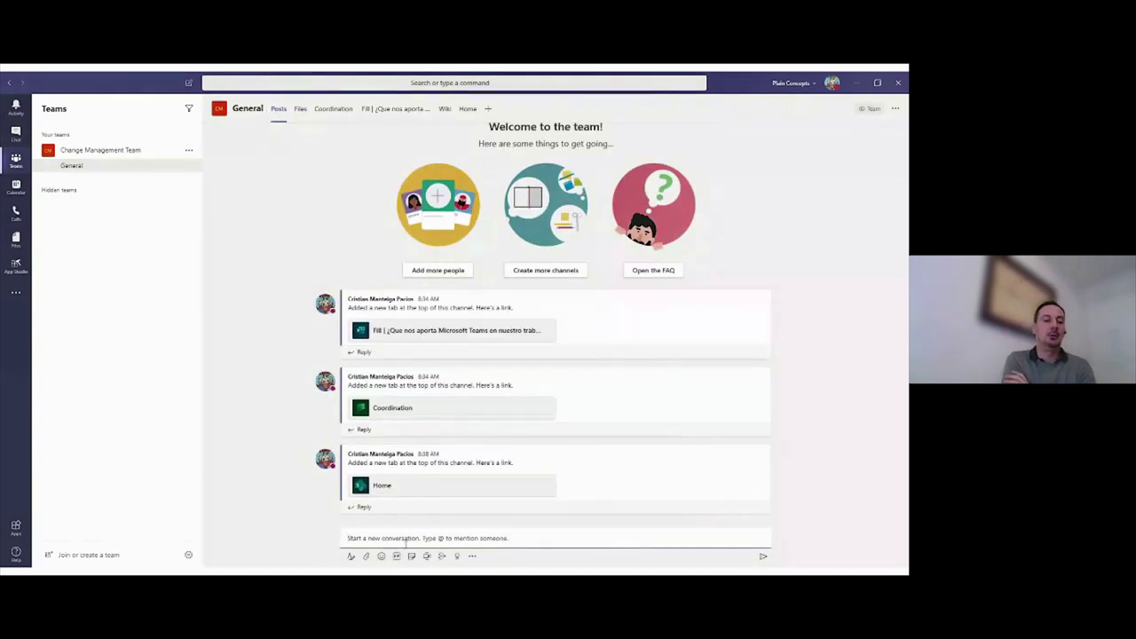
left_click(351, 556)
left_click(402, 380)
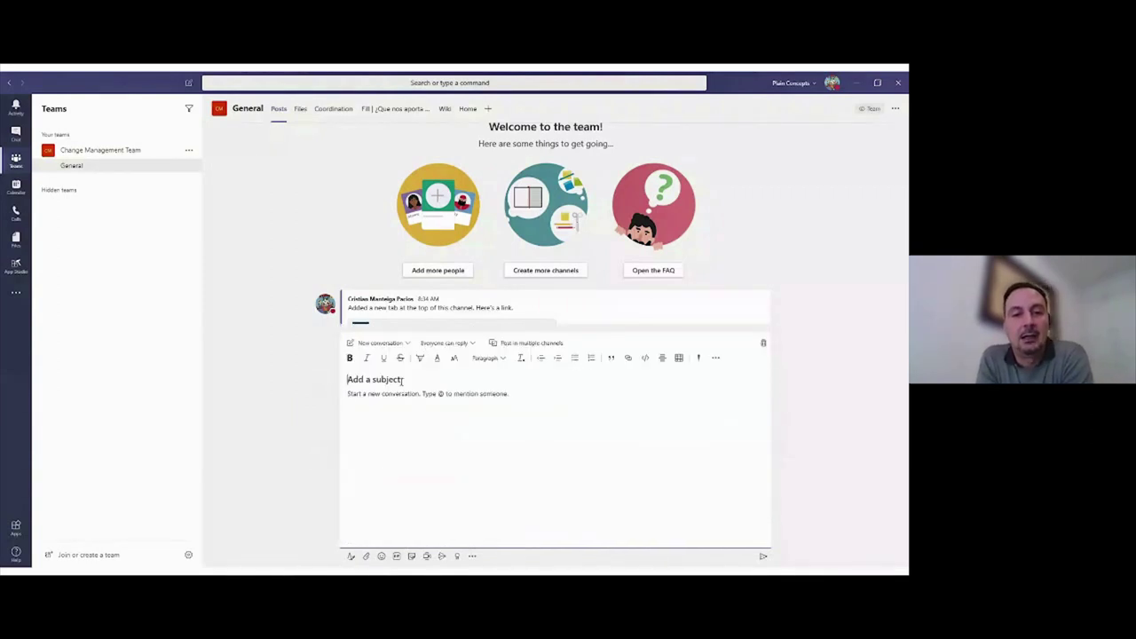
type("Nueva presentación")
- Write the message body "Hola General, he compartido una nueva presentación." with General as a channel mention
left_click(405, 397)
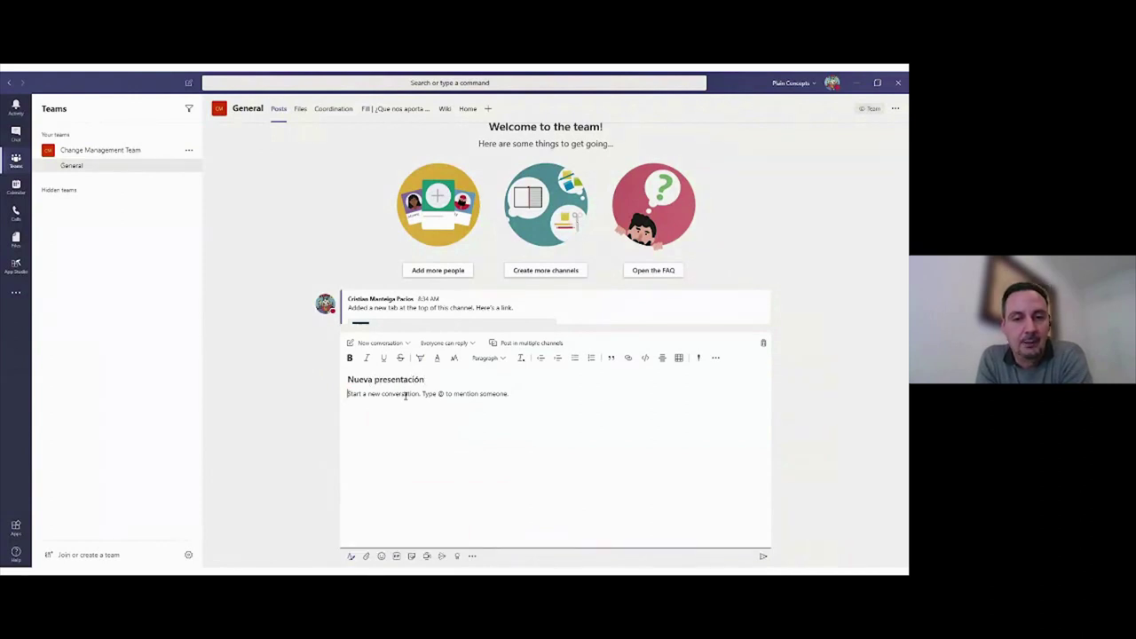
type("Hola")
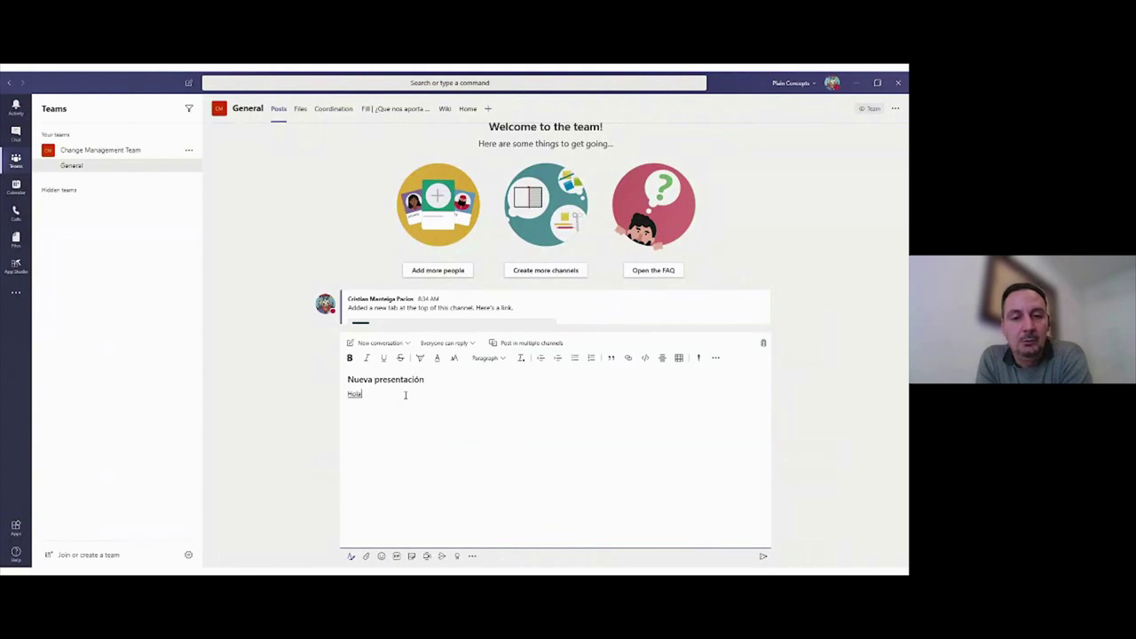
type(" @gener")
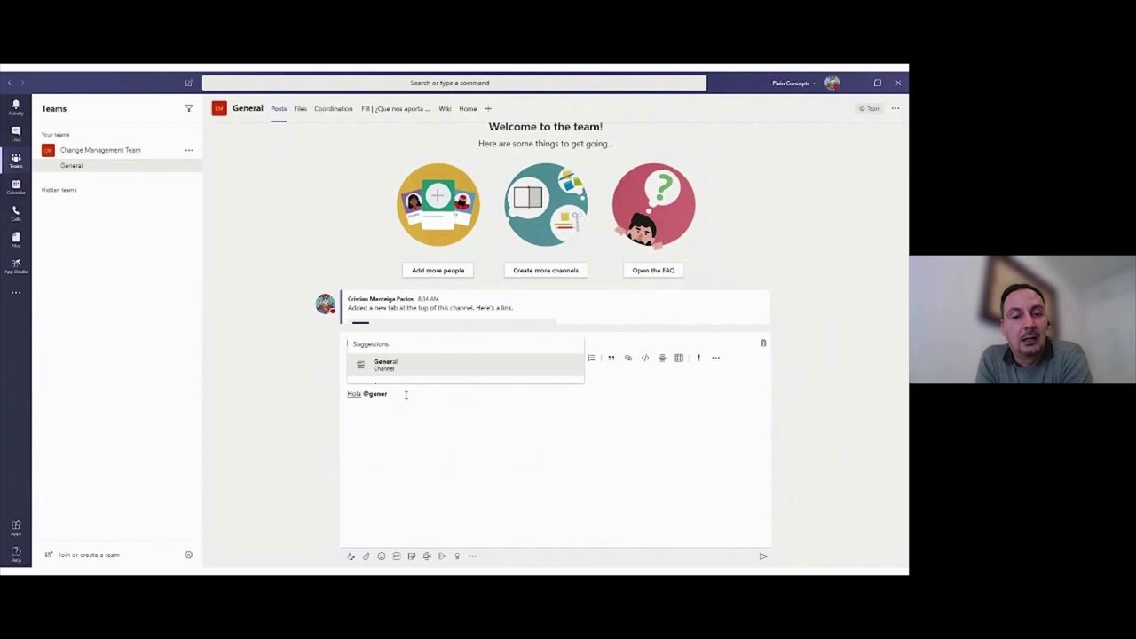
key("Return")
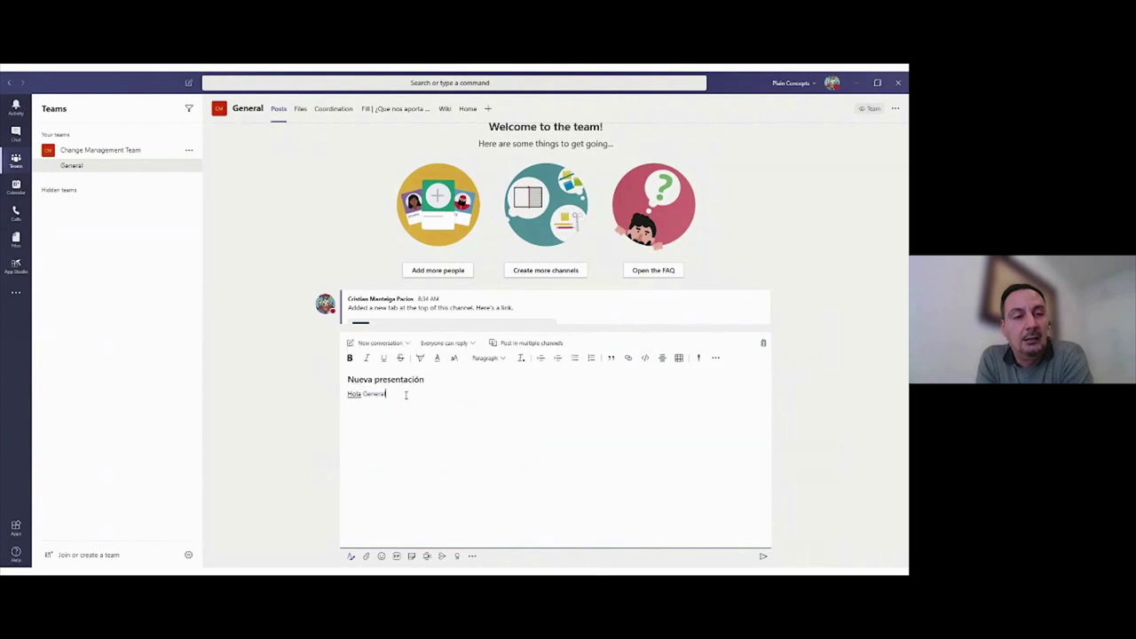
type(", he com")
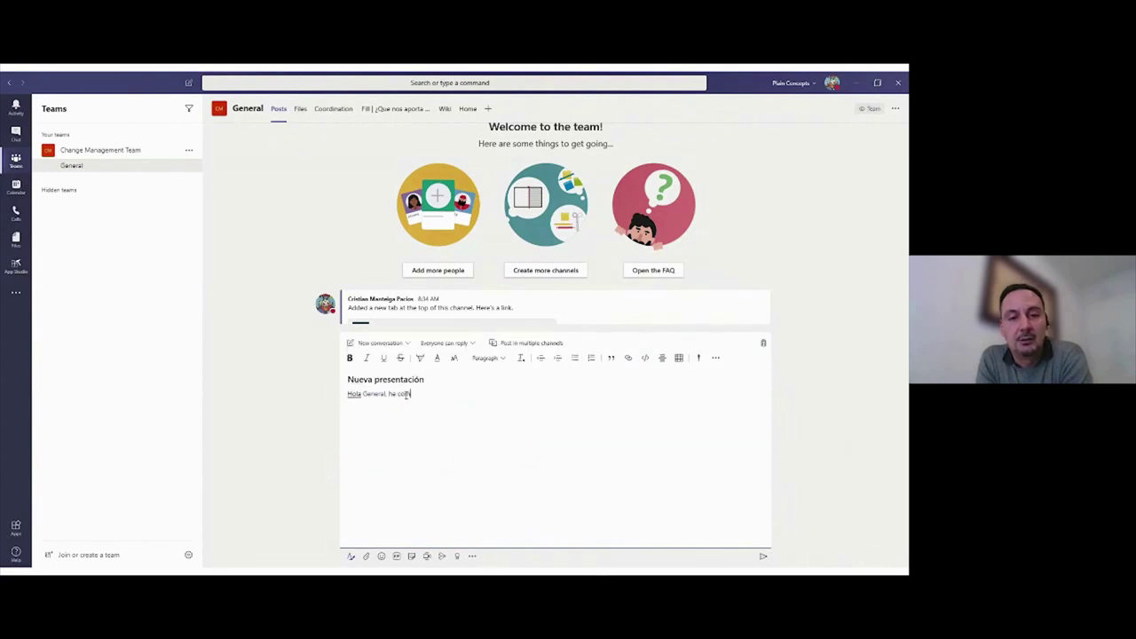
type("partido una nueva presentación.")
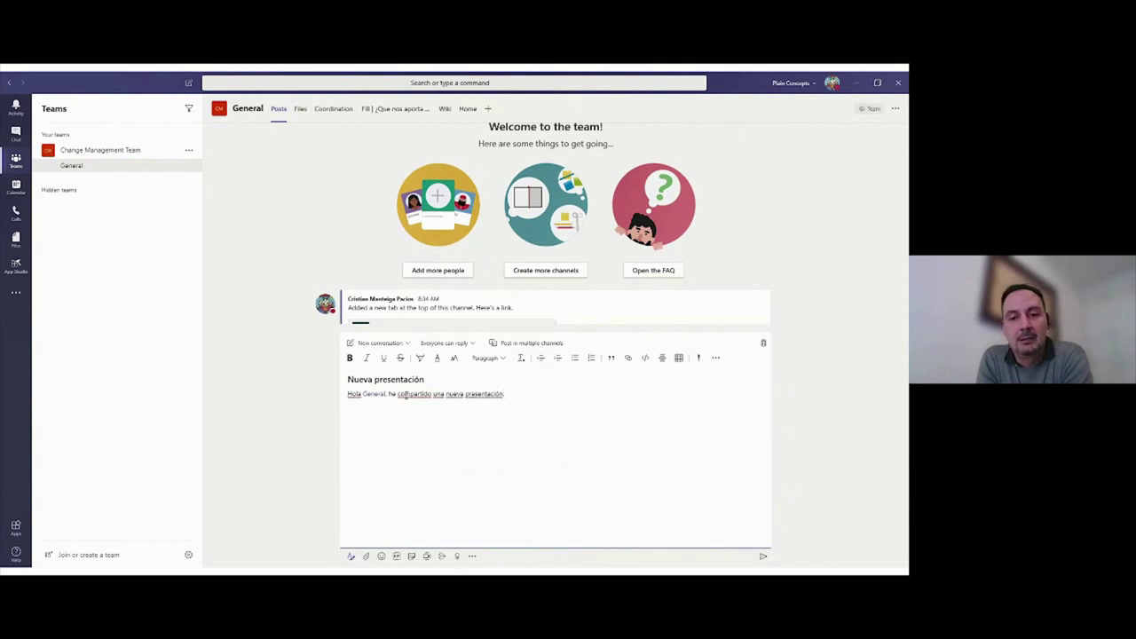
- Attach the Plain Concepts - Adopción O365 Visión práctica presentation from the General channel's Presentations folder to the message as a shared link
left_click(365, 555)
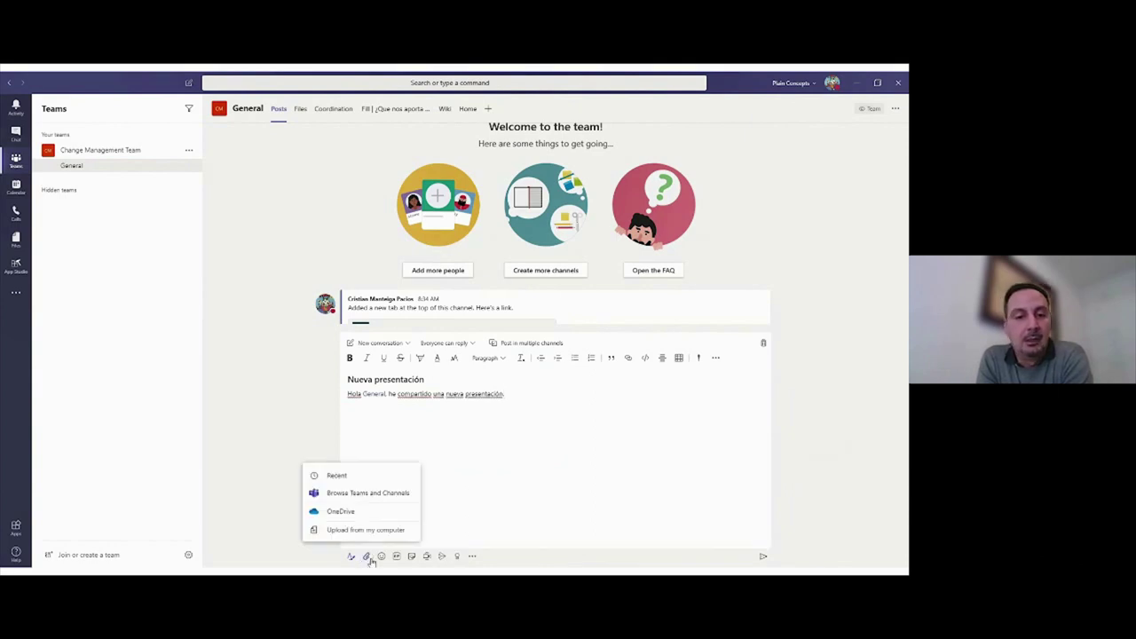
left_click(380, 492)
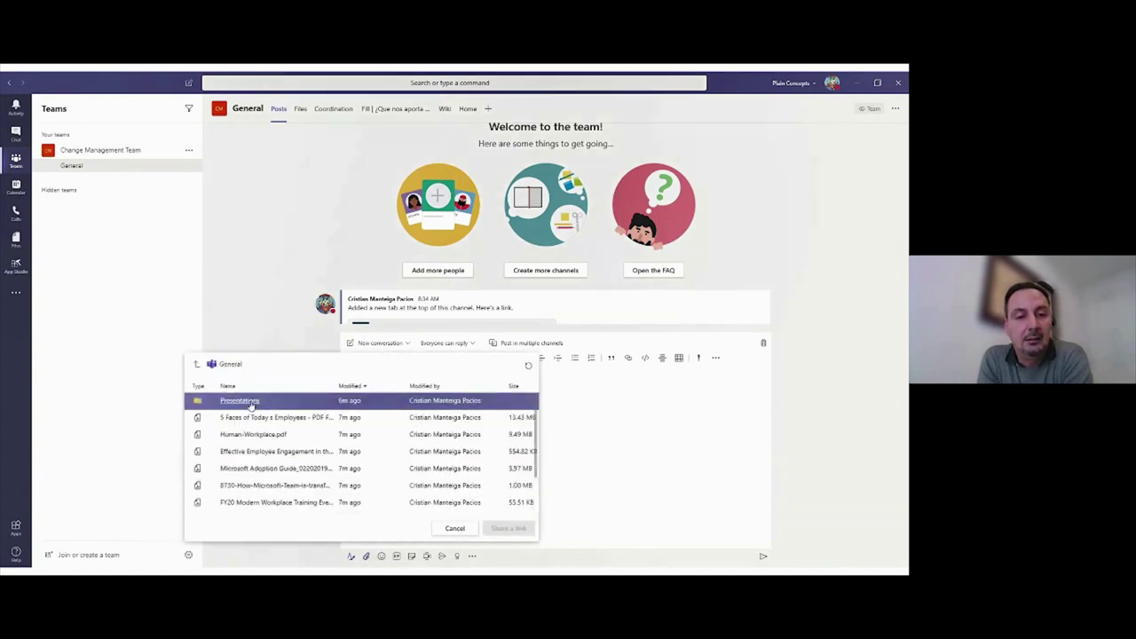
left_click(251, 404)
left_click(236, 406)
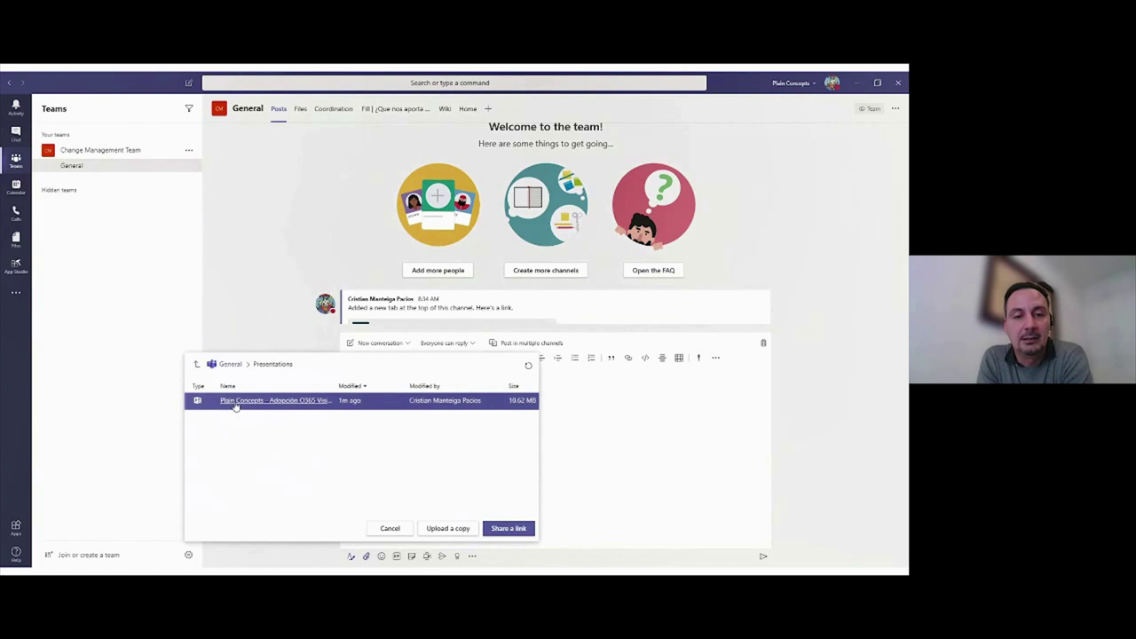
left_click(519, 530)
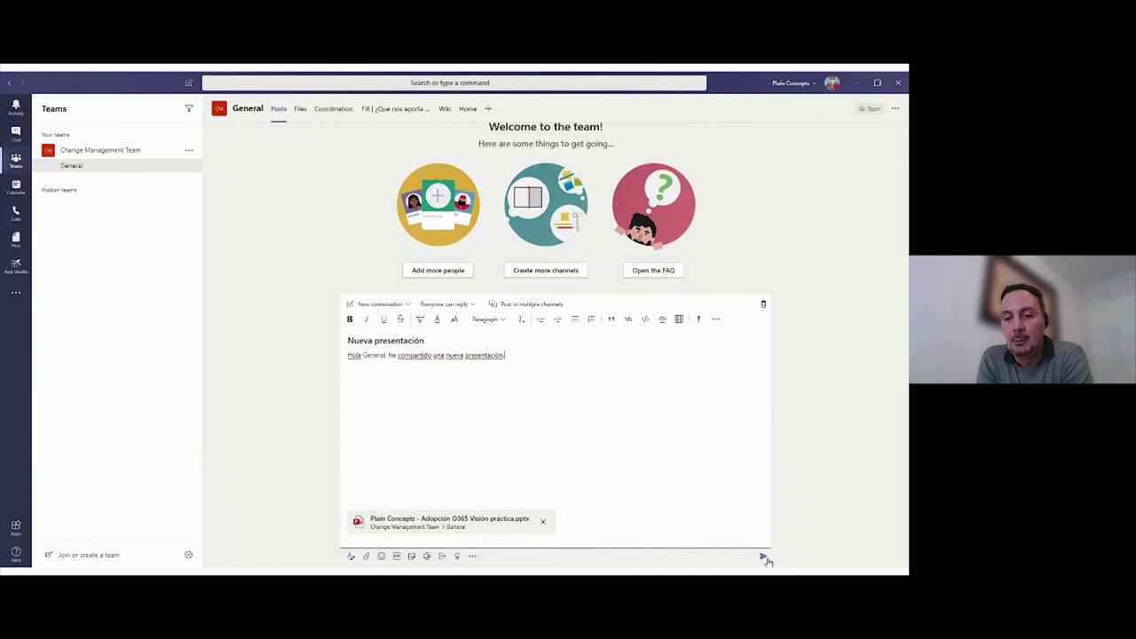
- Mark the "Nueva presentación" message as important and post it to the General channel
left_click(699, 319)
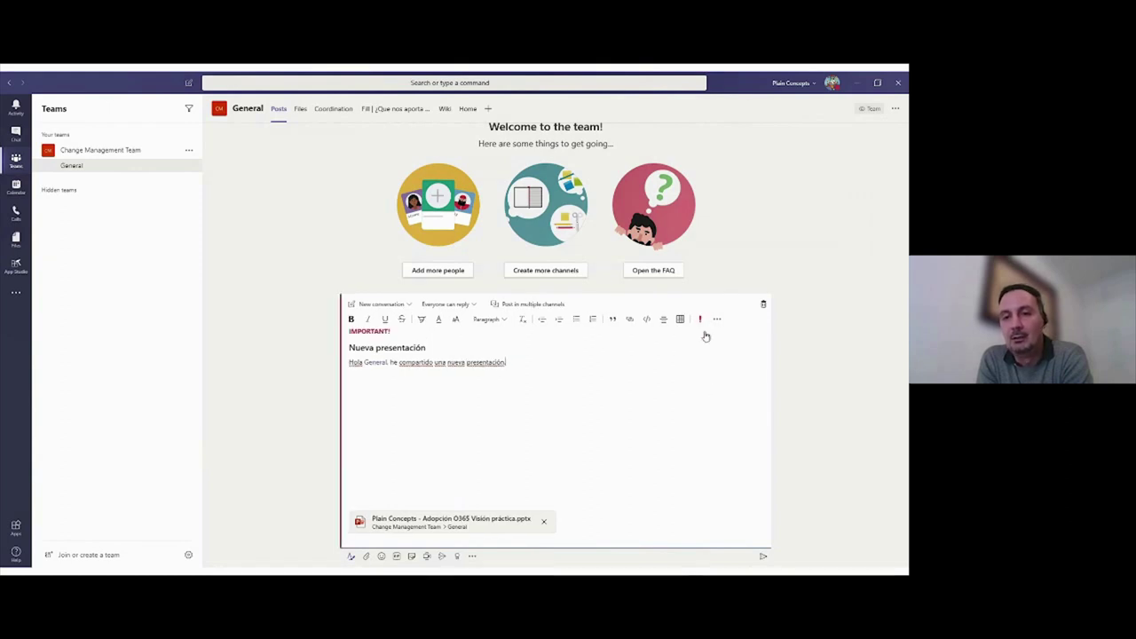
left_click(763, 557)
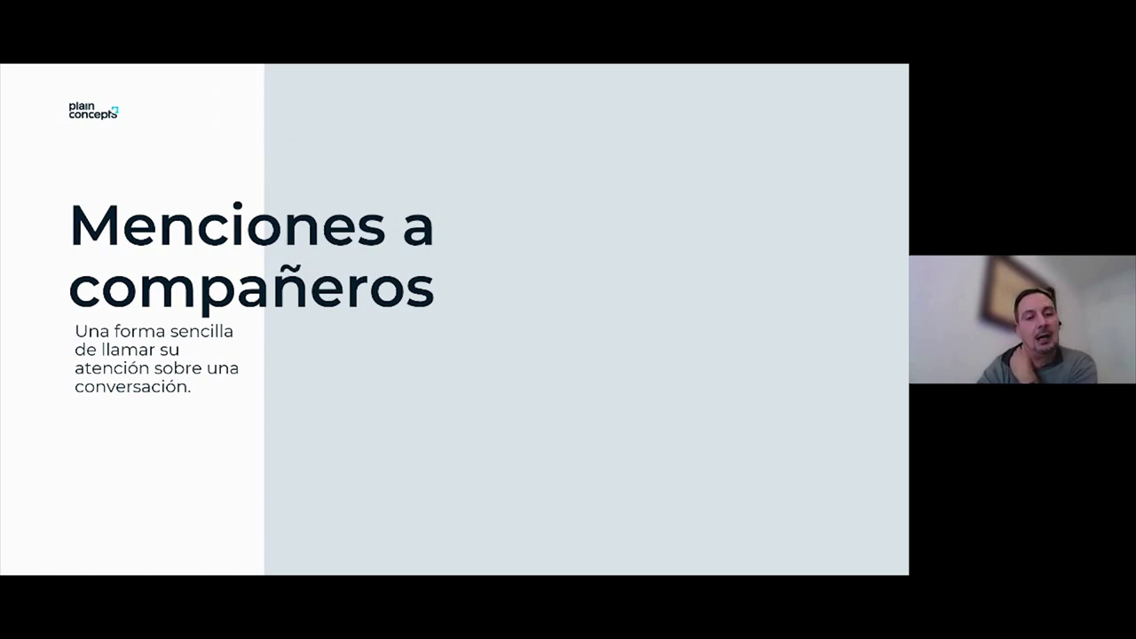
- Return to Teams and start a reply to the "Nueva presentación" post with a mention of the second suggested colleague, shortened to the first name
key("alt+Tab")
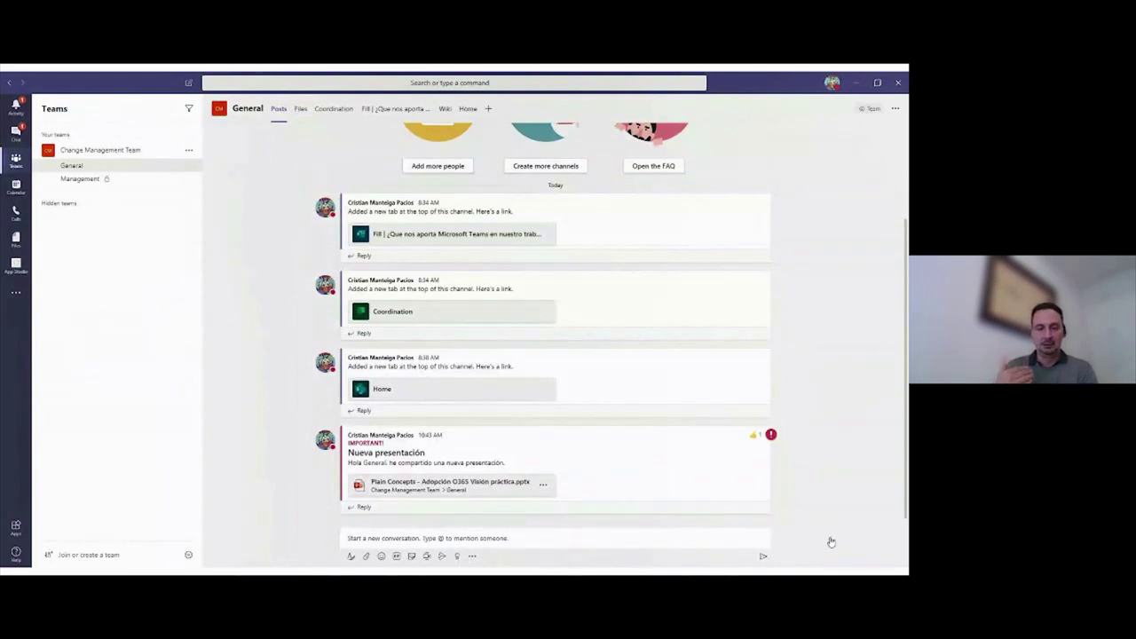
mouse_move(755, 440)
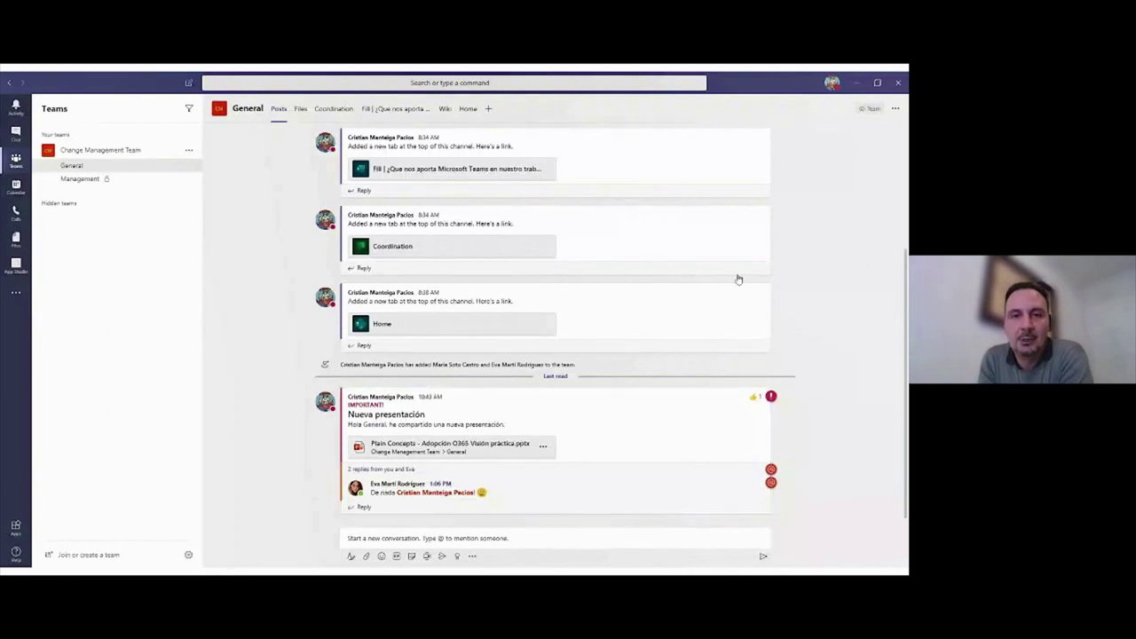
left_click(364, 506)
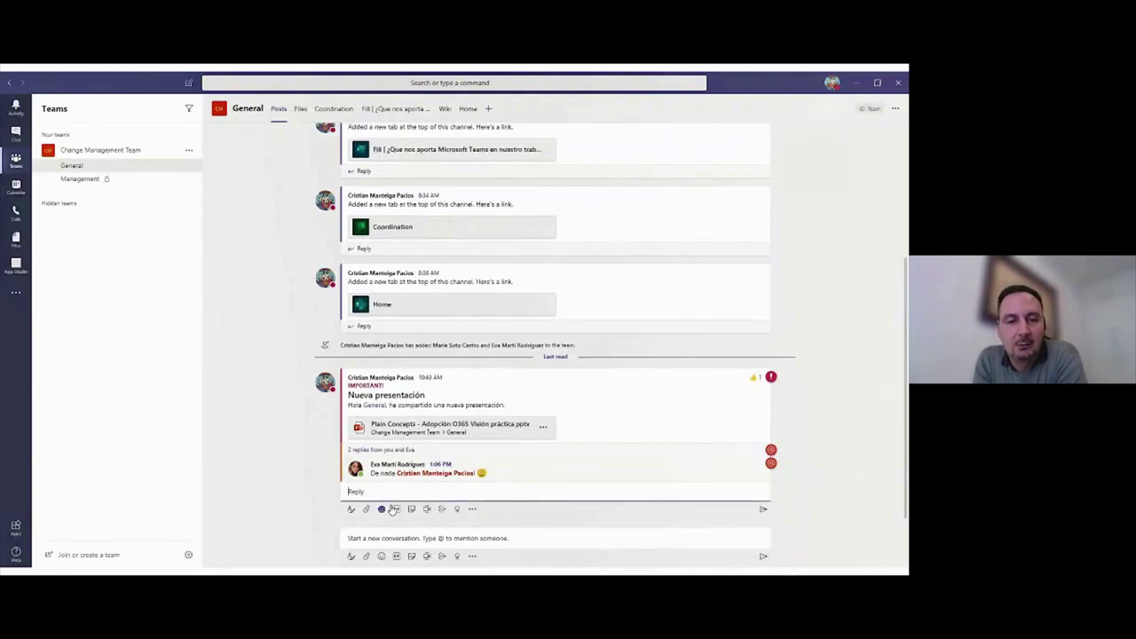
type("@ma")
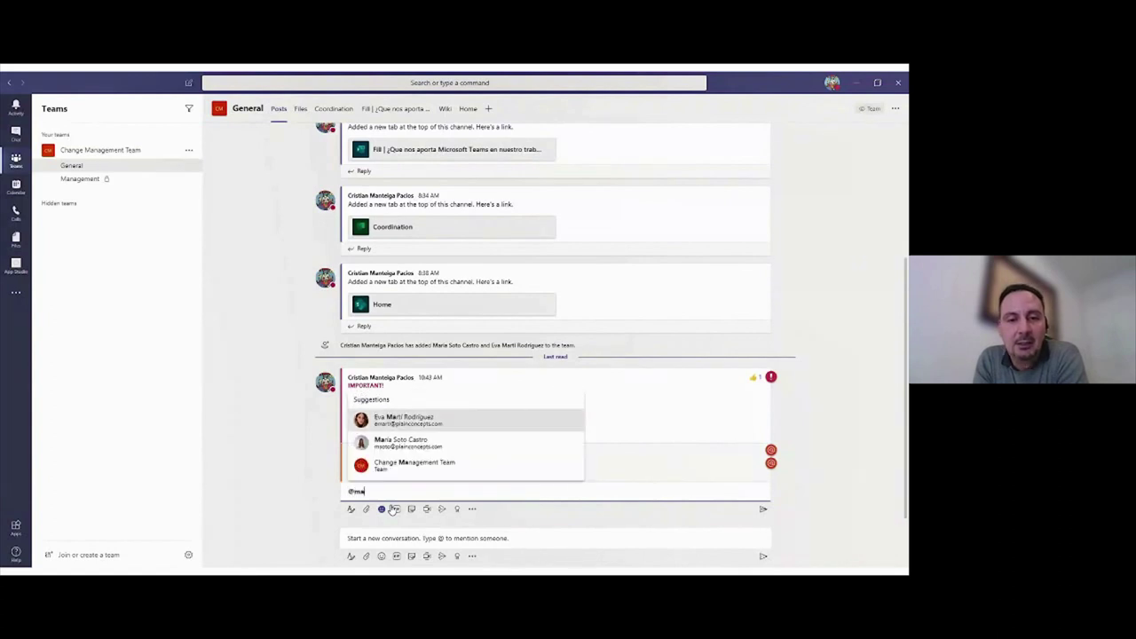
key("Down")
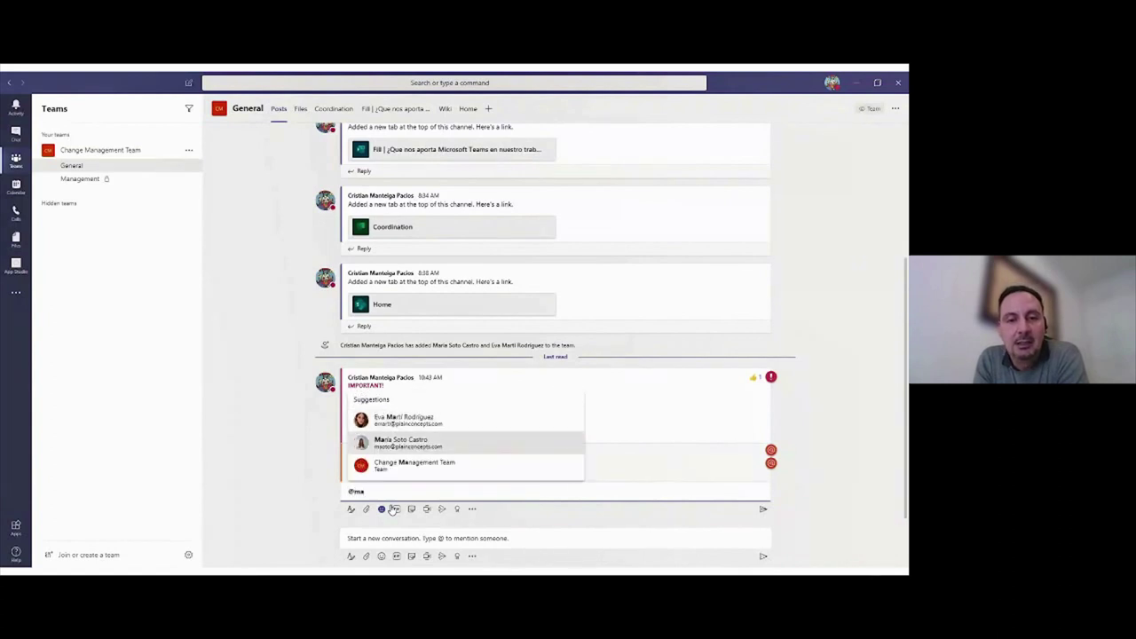
key("Return")
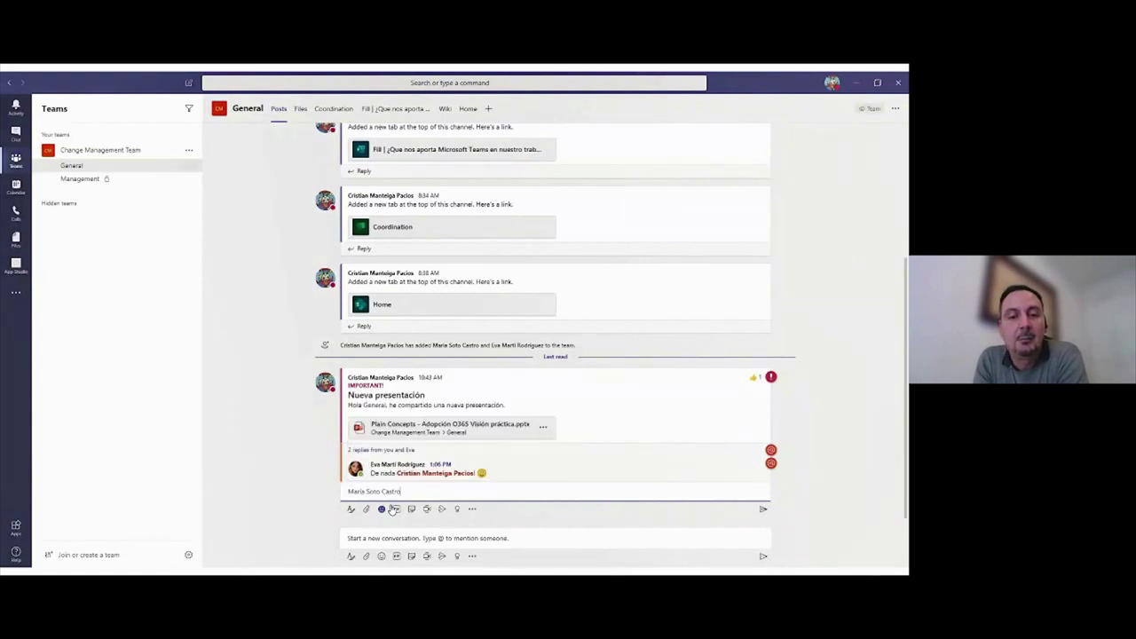
key("BackSpace")
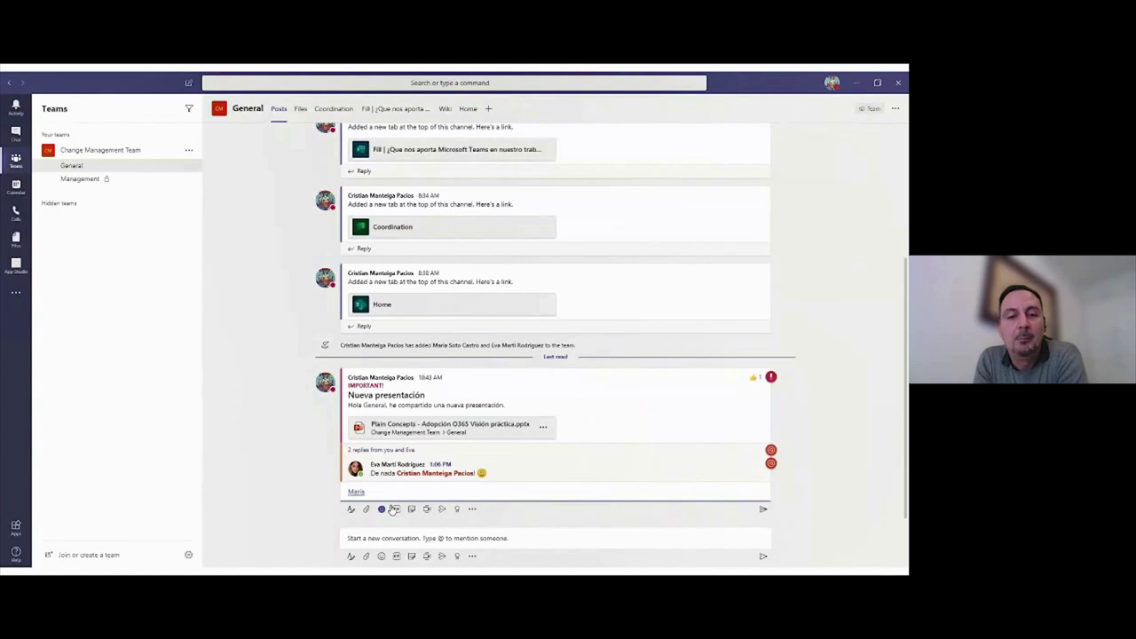
- Continue the reply after the mention with ", ya hemos revisado la presentación y está todo listo. Muchas gracias a las dos por vuestro trabajo !!"
type(", ya hemos revisado la")
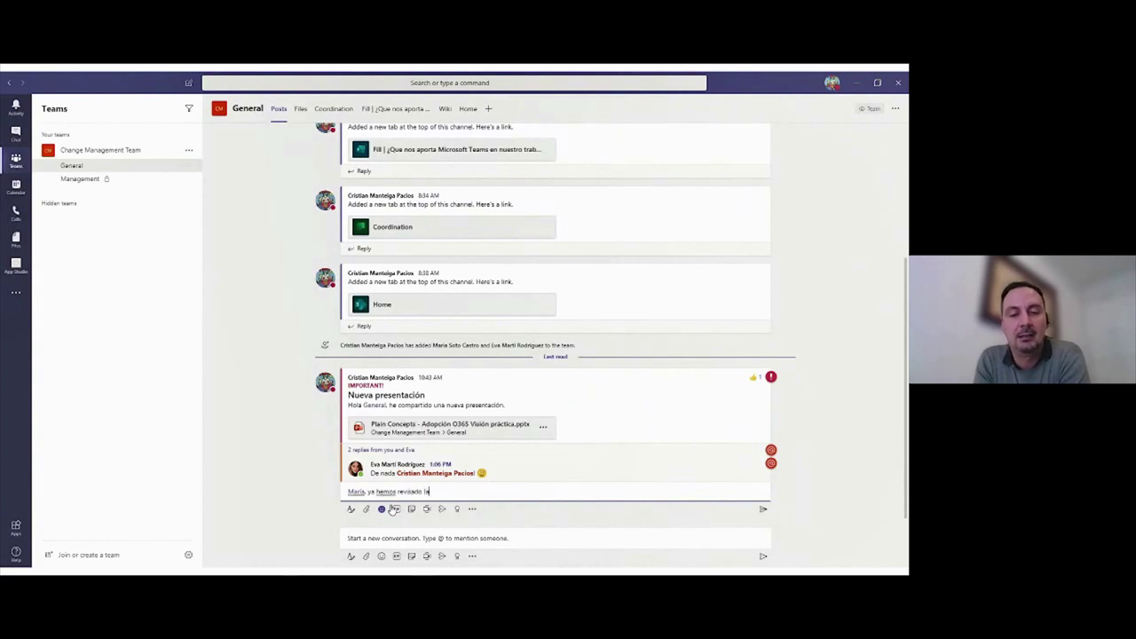
type(" presentación")
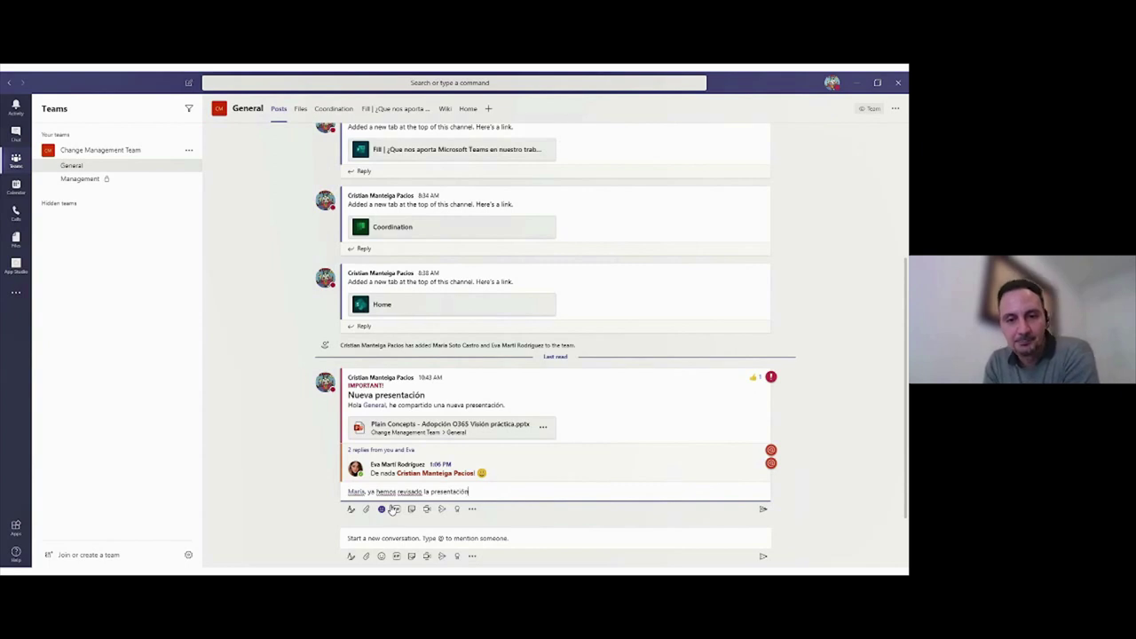
type(" y está todo listo. Muchas grac")
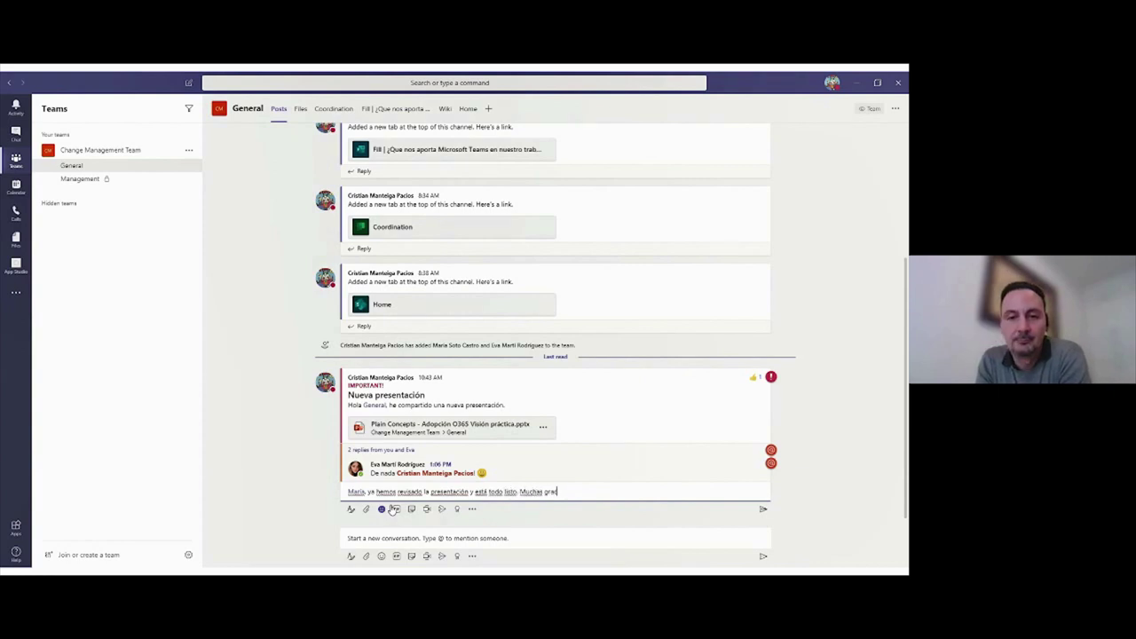
type("ias a")
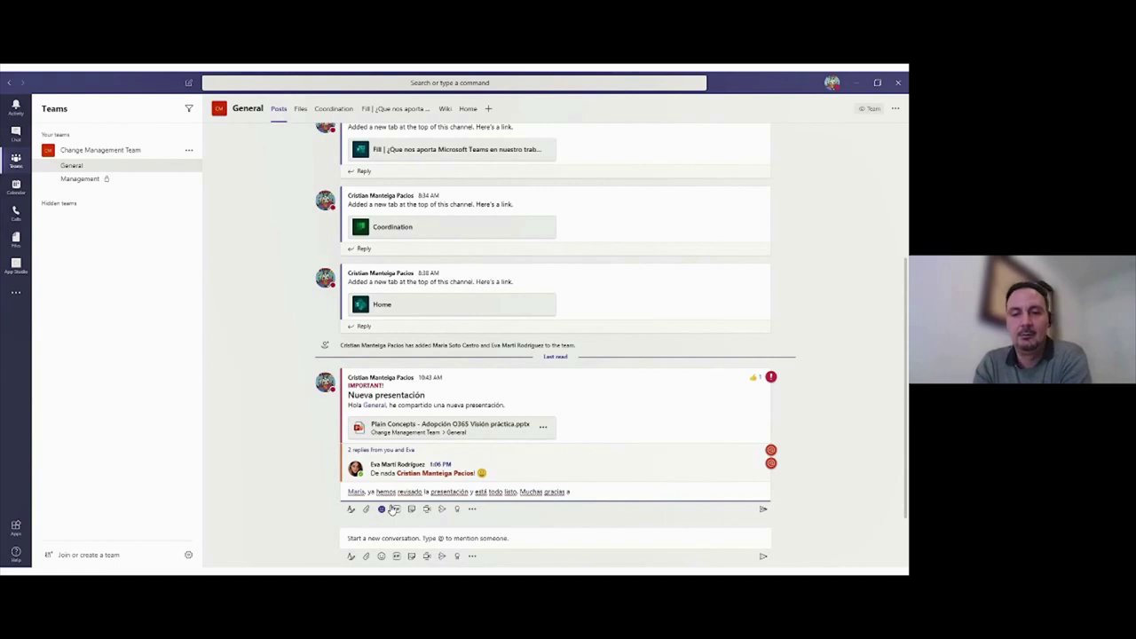
type(" las dos")
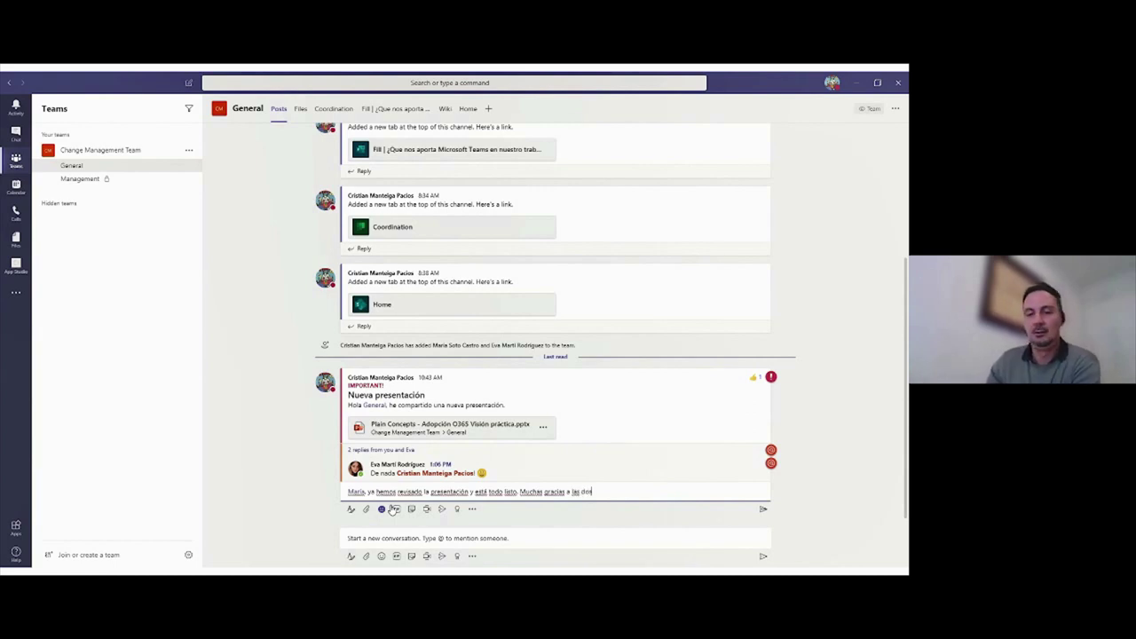
type(" por vue")
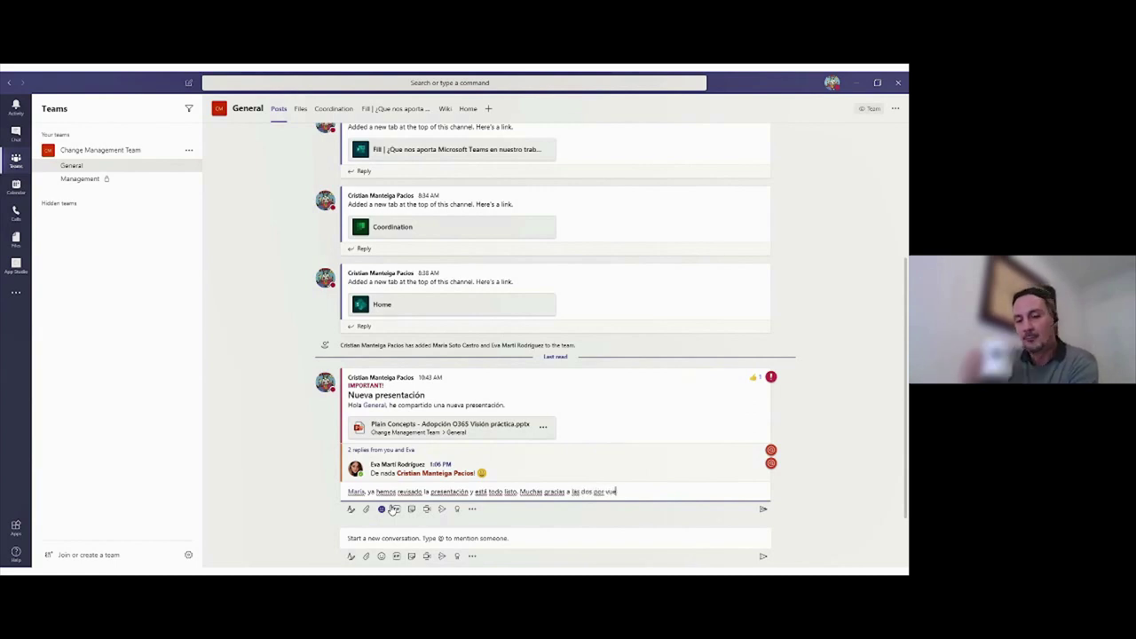
type("stro tr")
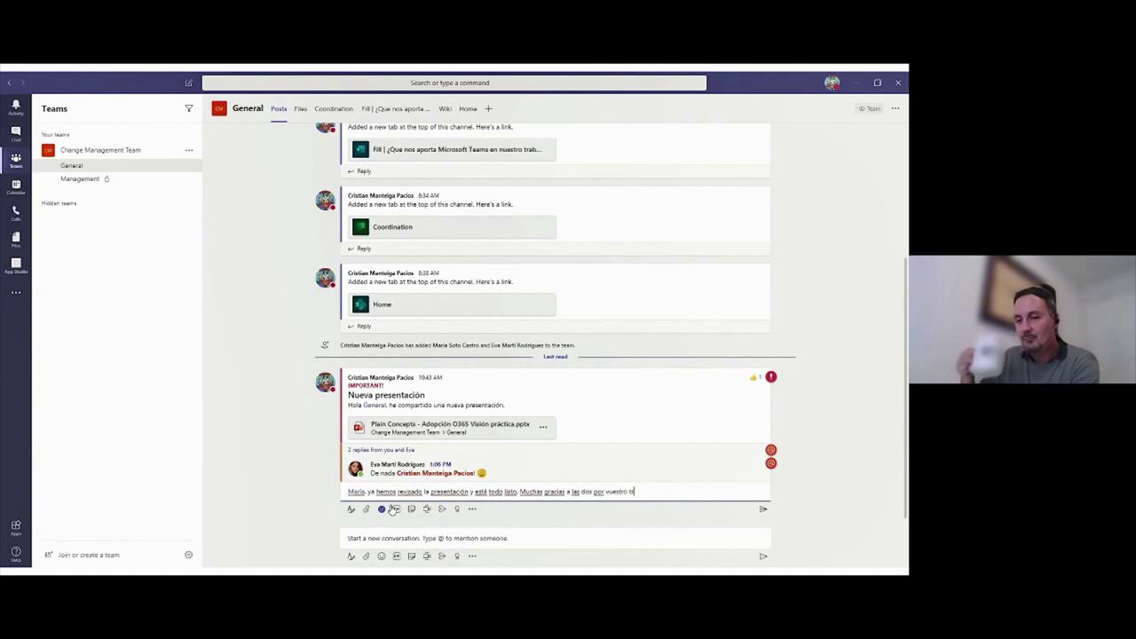
type("abajo (")
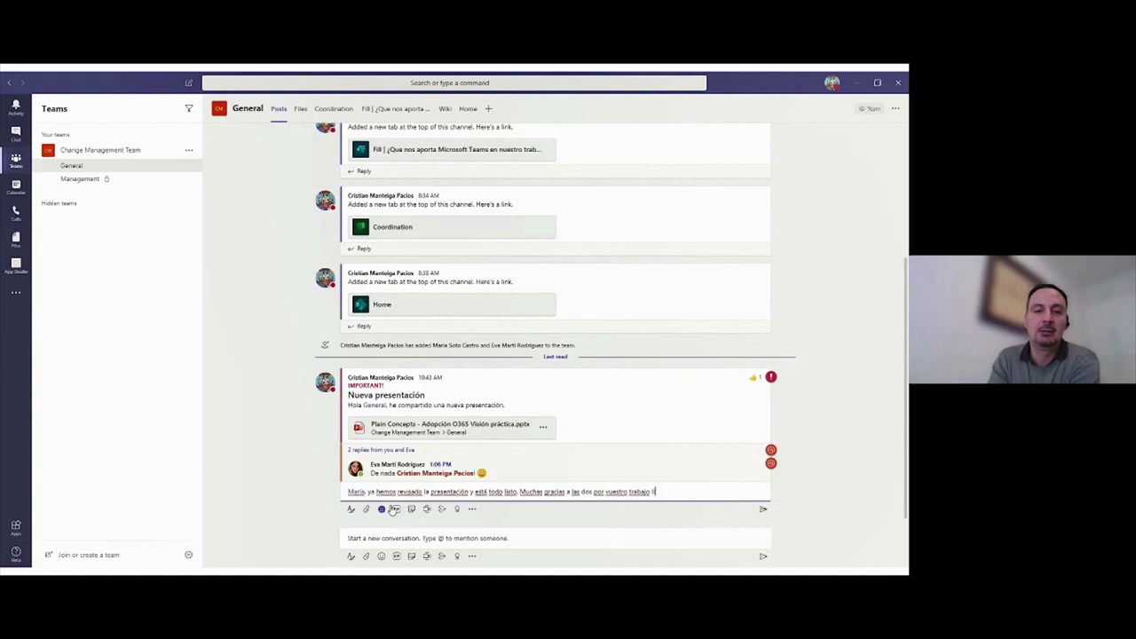
- Add the animated "THANK YOU" GIF of the man in a suit to the reply and send it
left_click(395, 509)
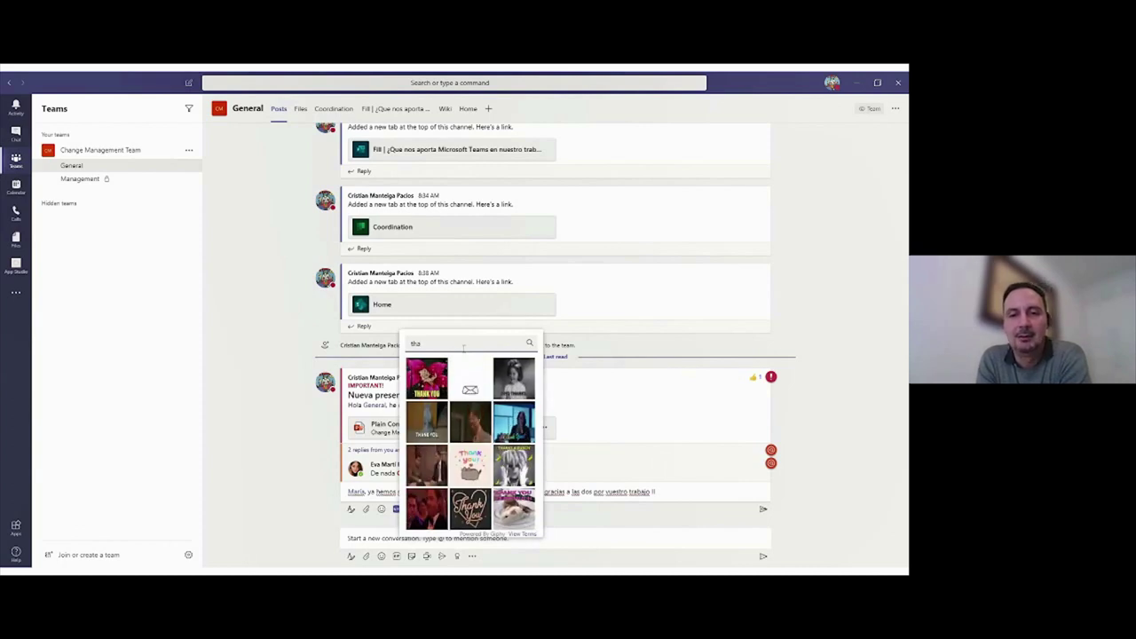
left_click(428, 468)
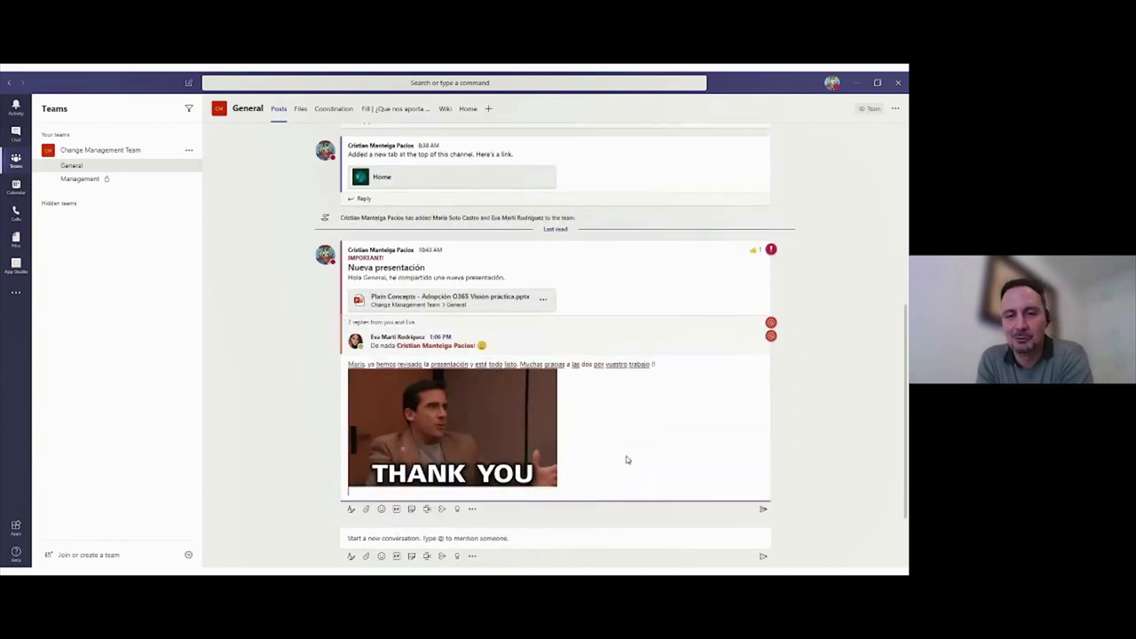
left_click(764, 510)
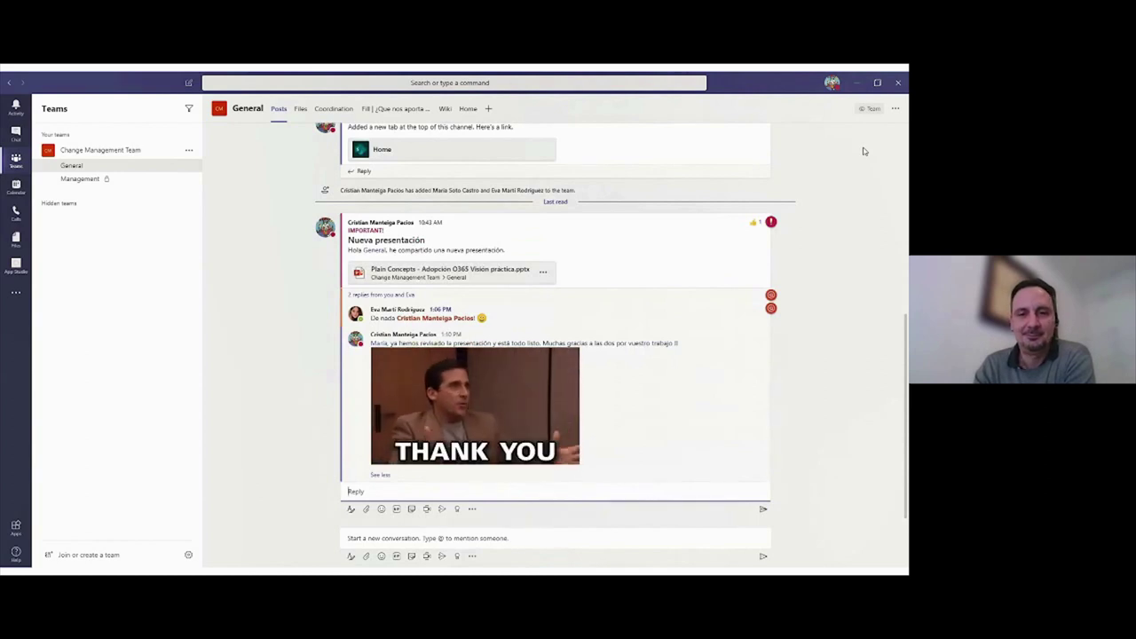
- Switch to the slides and back to Teams, open the General channel's Coordination plan and look through the Ready bucket's completed tasks
key("alt+Tab")
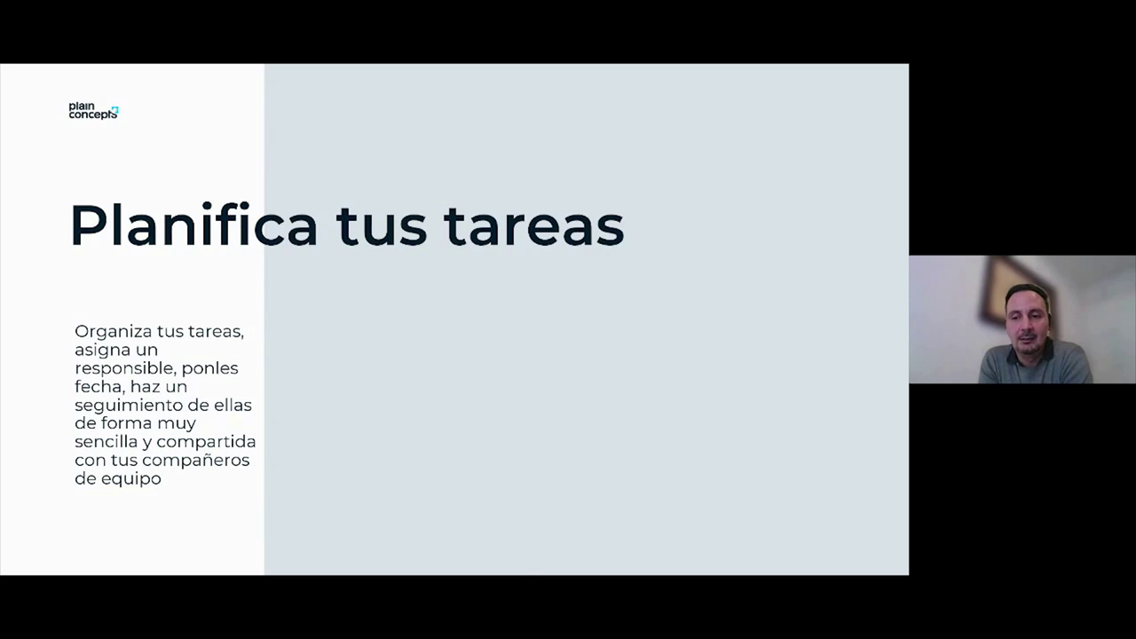
key("alt+Tab")
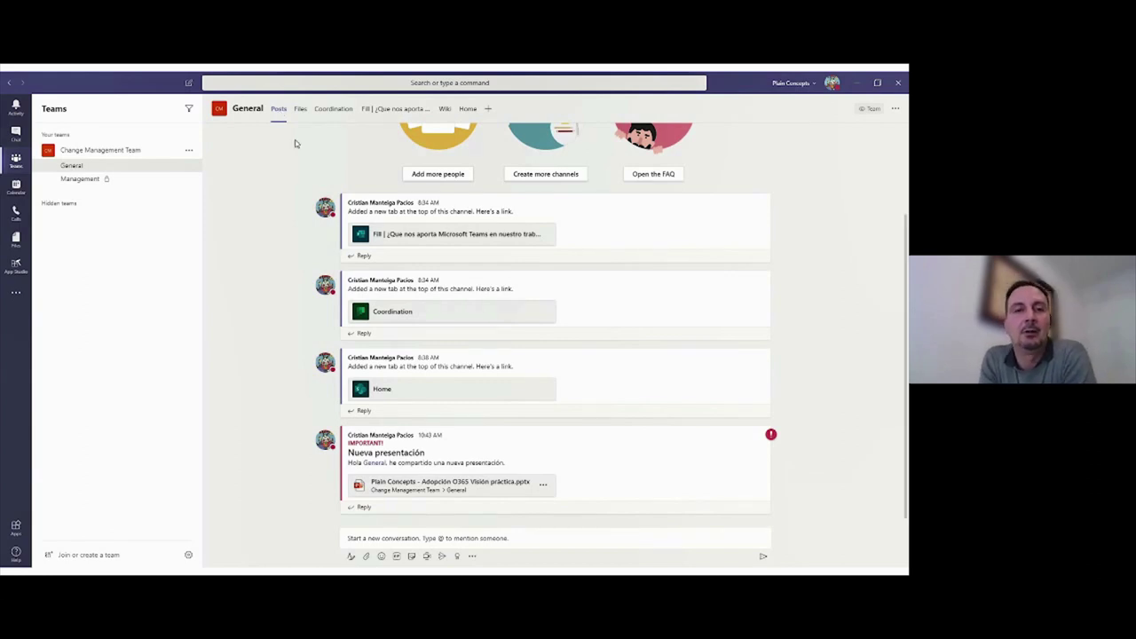
left_click(347, 108)
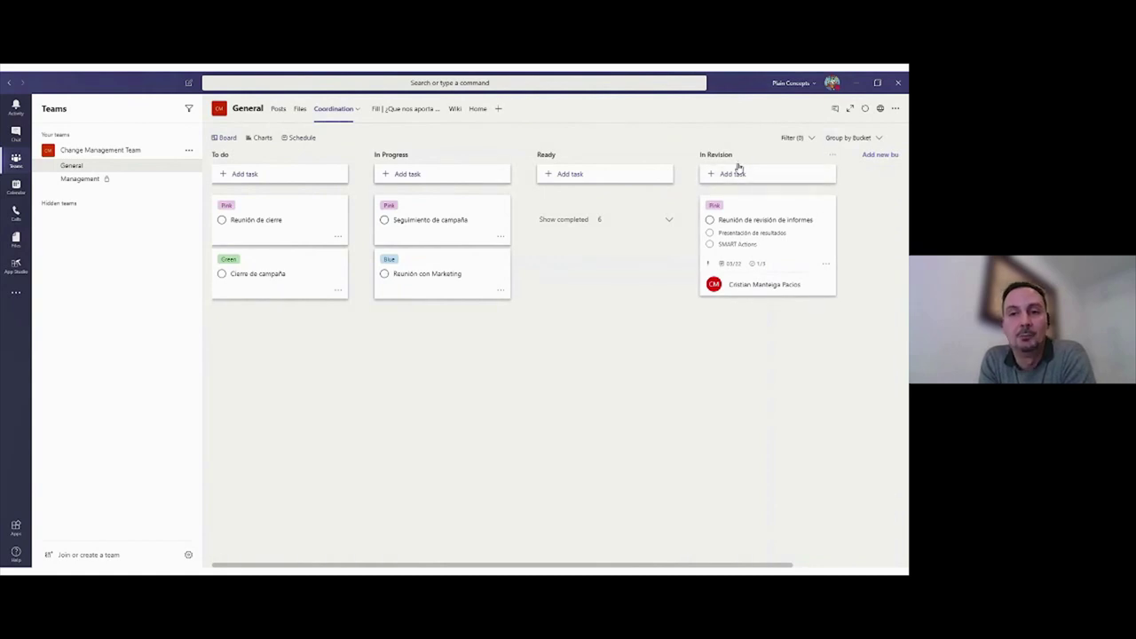
left_click(635, 223)
scroll(577, 293, "down", 2)
scroll(578, 379, "up", 2)
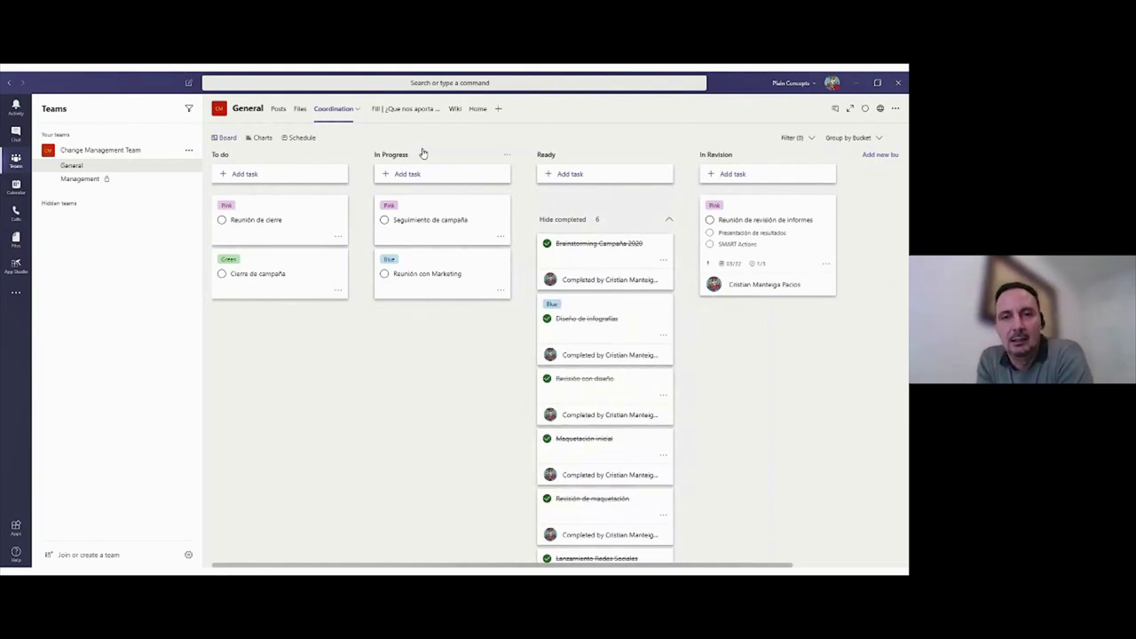
- Open the "Reunión de revisión de informes" task and try showing its notes on the card, restoring the checklist display
left_click(767, 213)
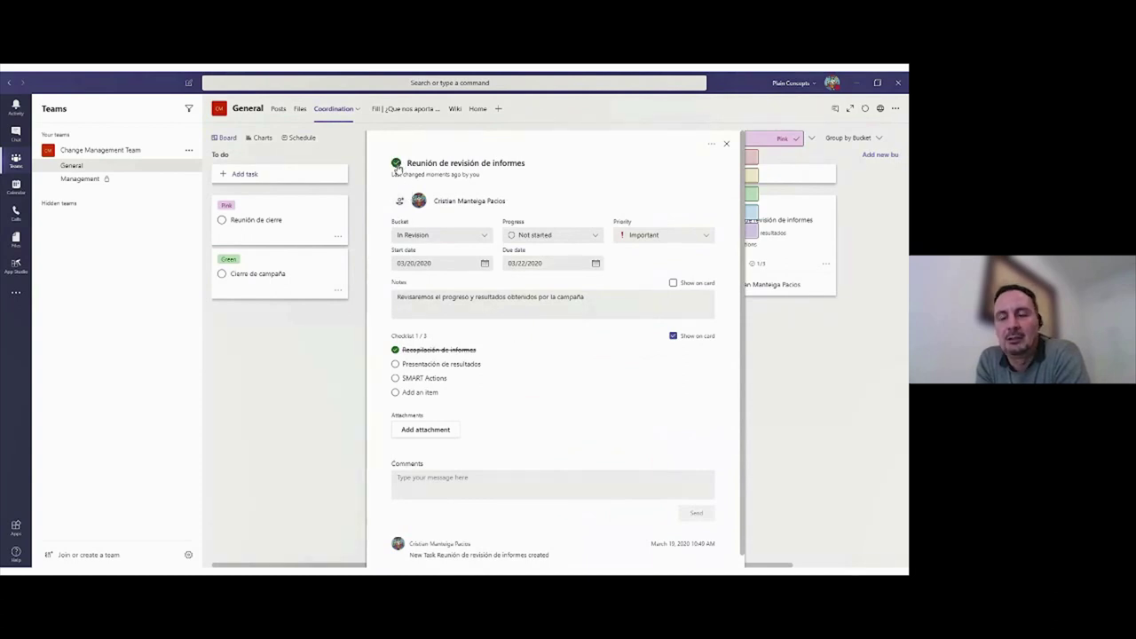
left_click(675, 284)
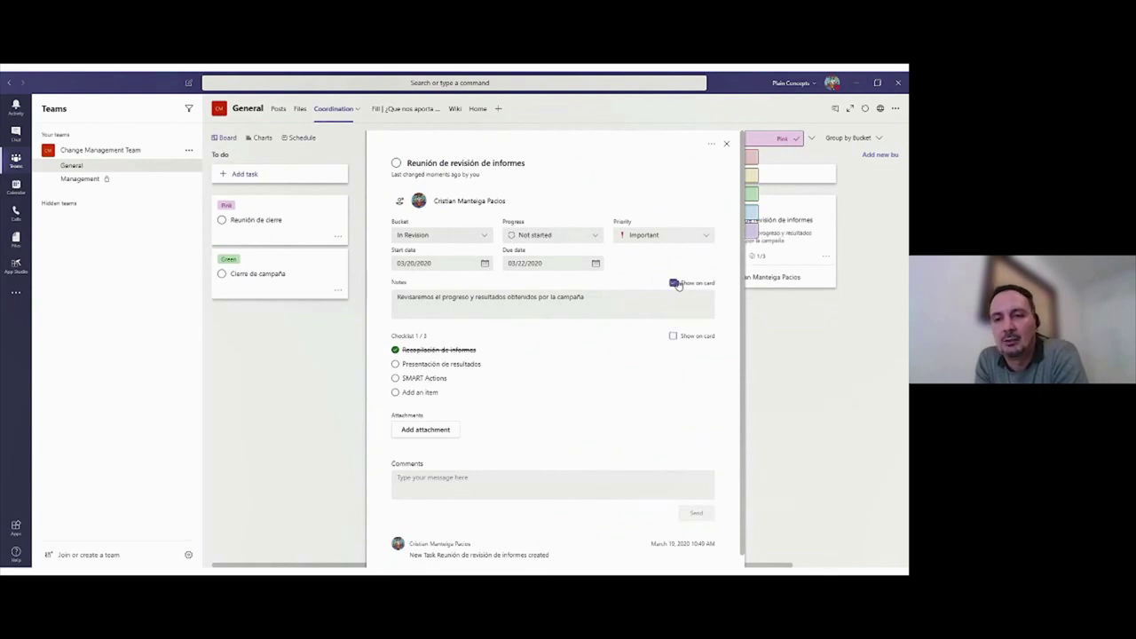
left_click(673, 335)
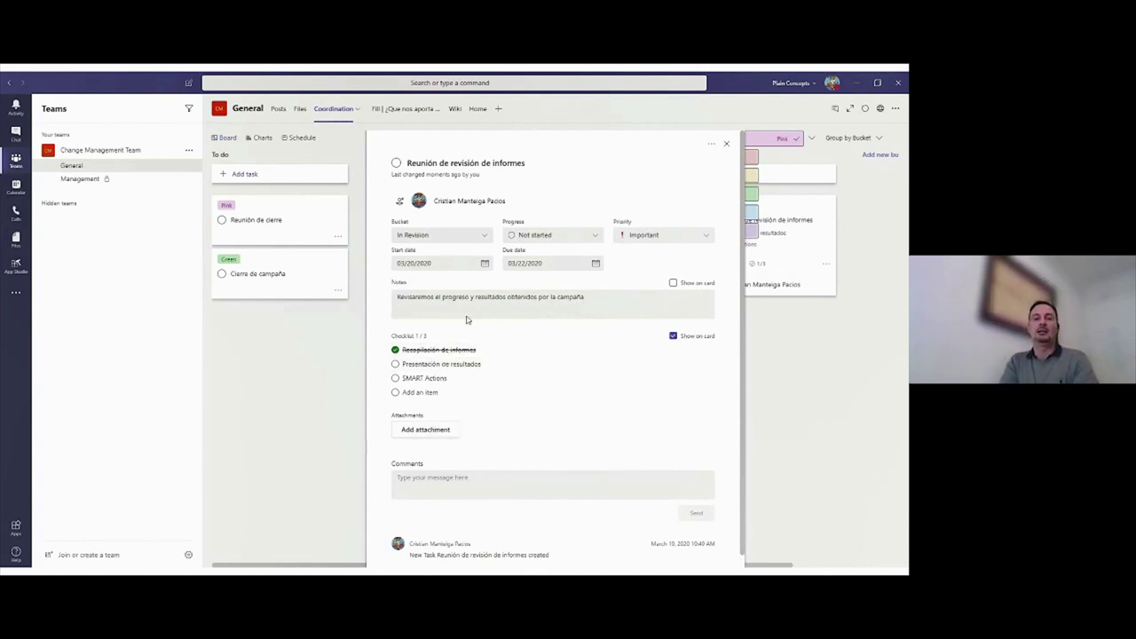
- Review the task's progress options, attachments and comments area, and close its details
left_click(535, 235)
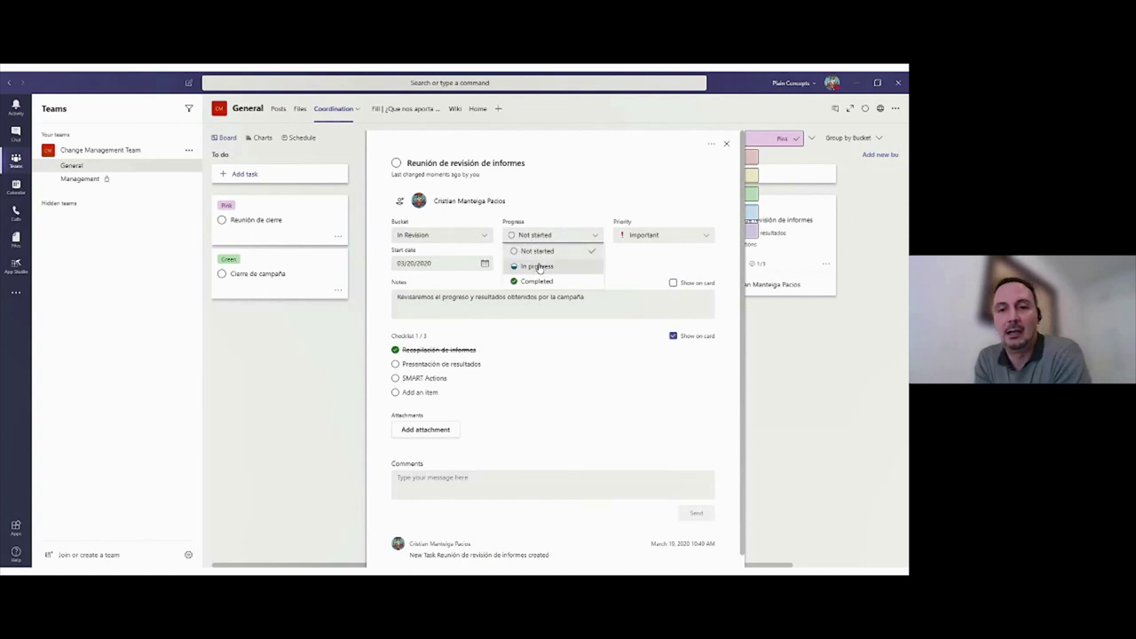
scroll(505, 415, "down", 1)
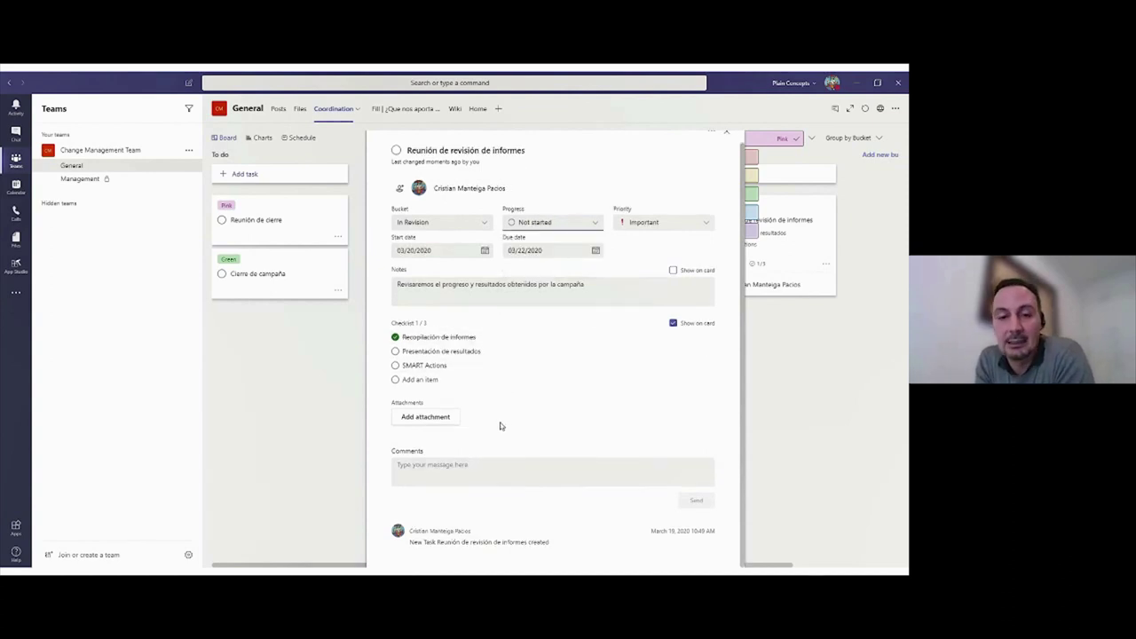
scroll(470, 472, "up", 1)
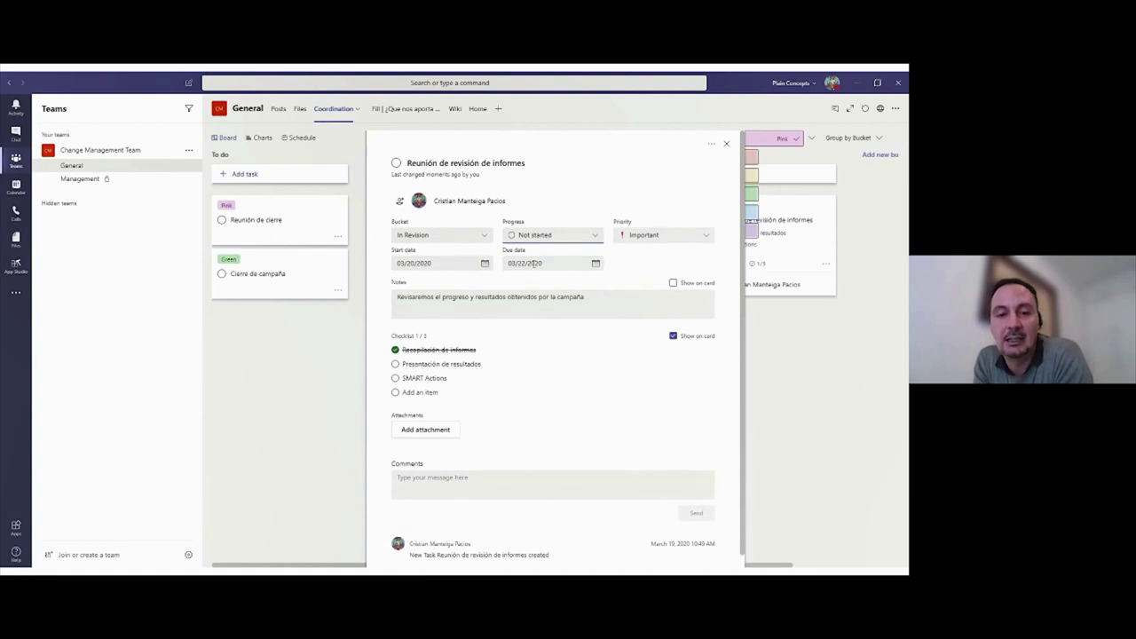
left_click(725, 143)
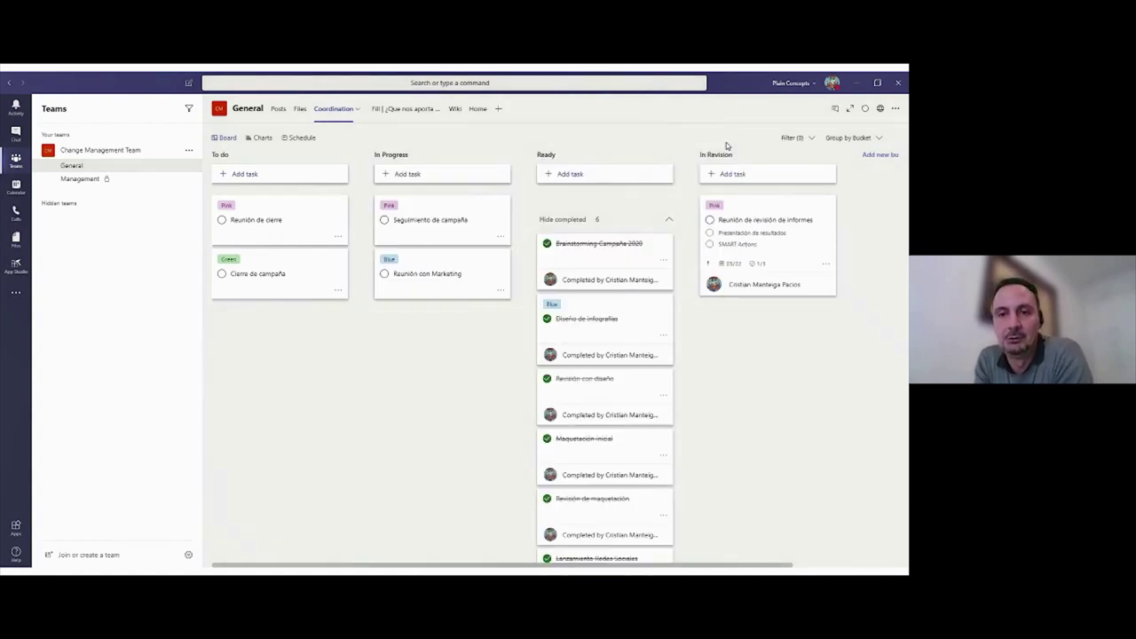
- Examine the Coordination plan's charts and its monthly schedule, and switch back to the slide presentation
left_click(263, 139)
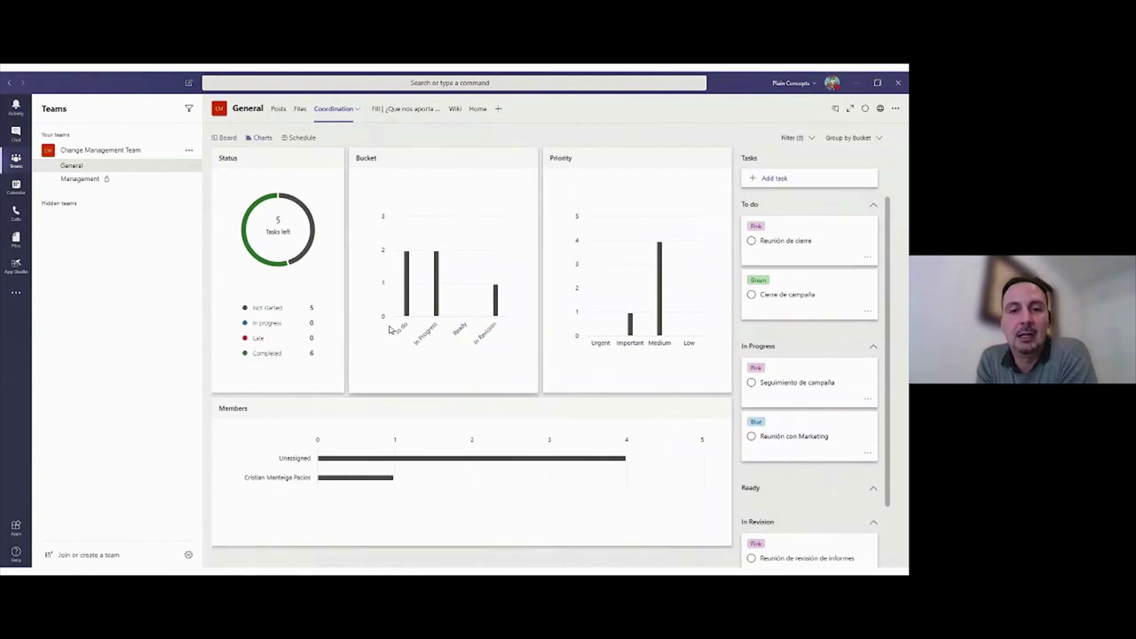
mouse_move(645, 324)
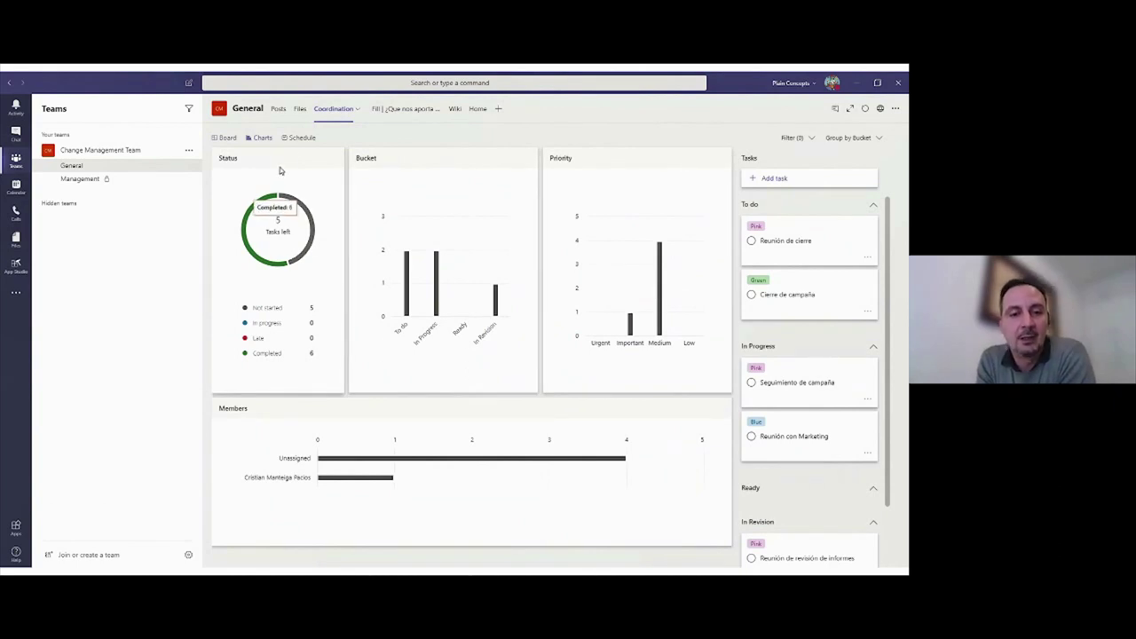
left_click(302, 137)
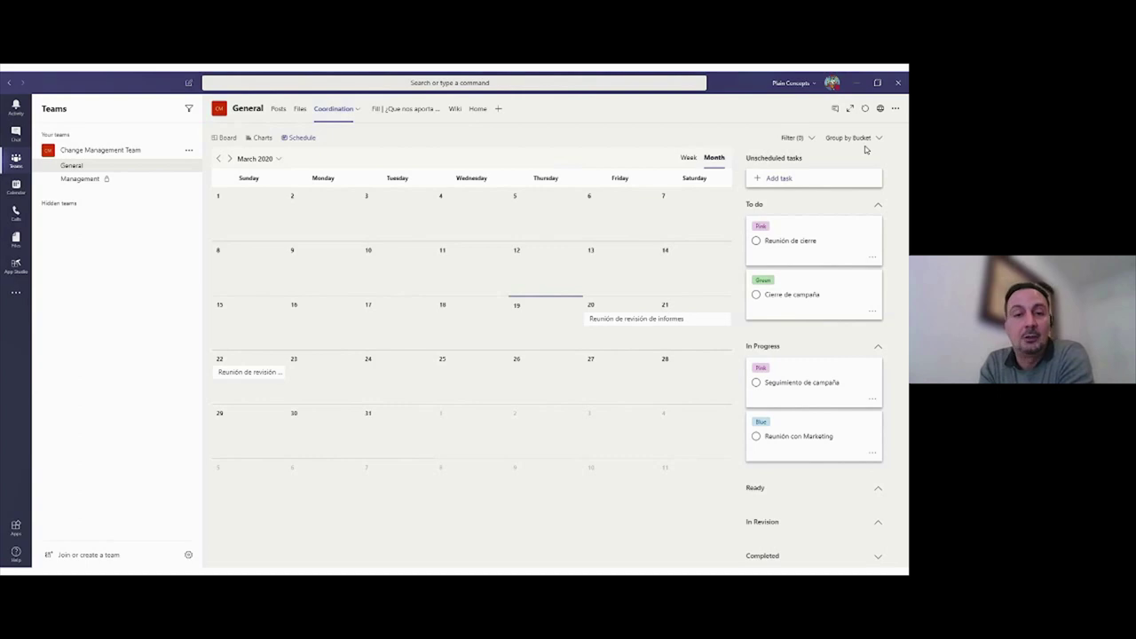
key("alt+Tab")
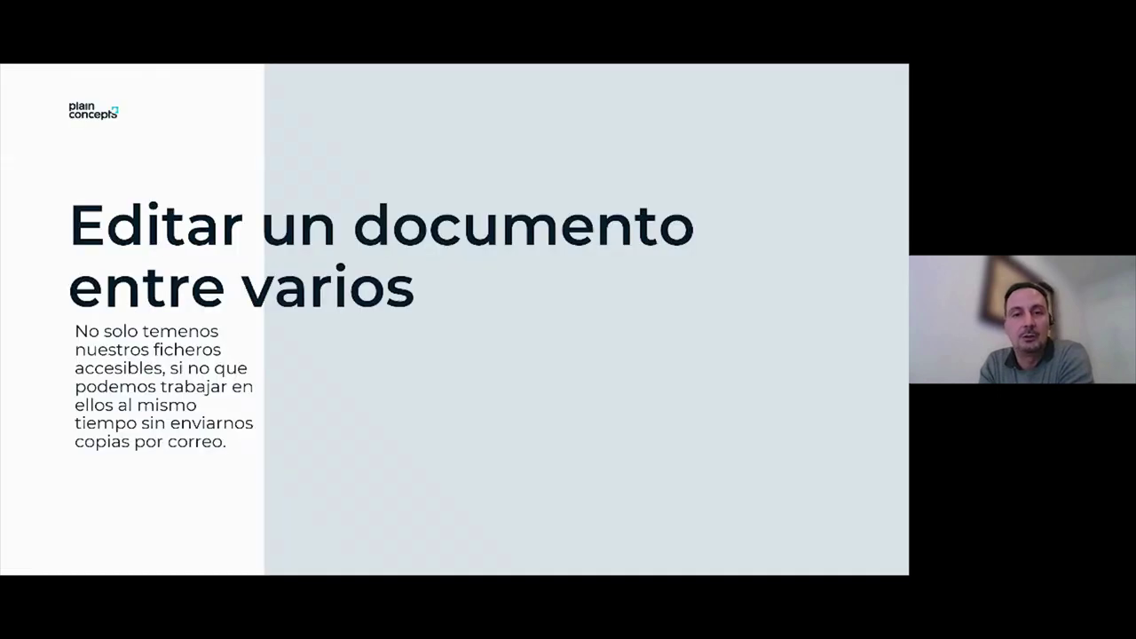